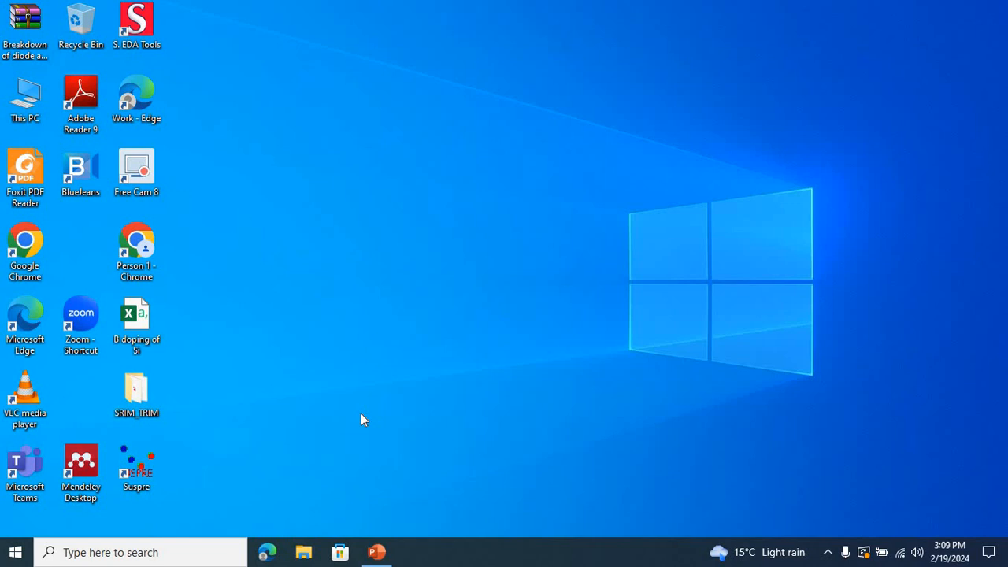
# Step: Switch to PowerPoint and start saving a copy of the growth plan presentation in PNG Portable Network Graphics Format
pyautogui.click(384, 556)
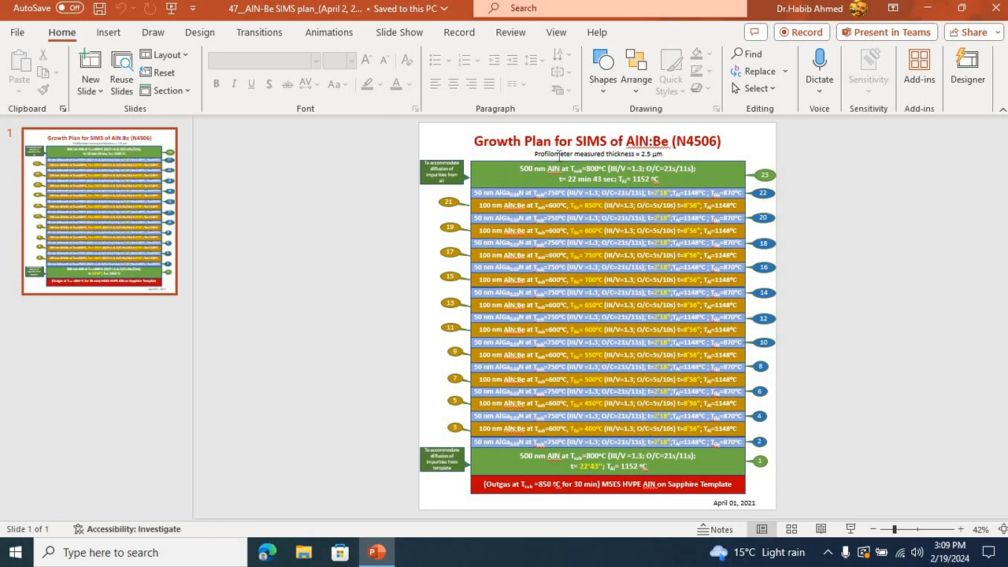
pyautogui.click(19, 33)
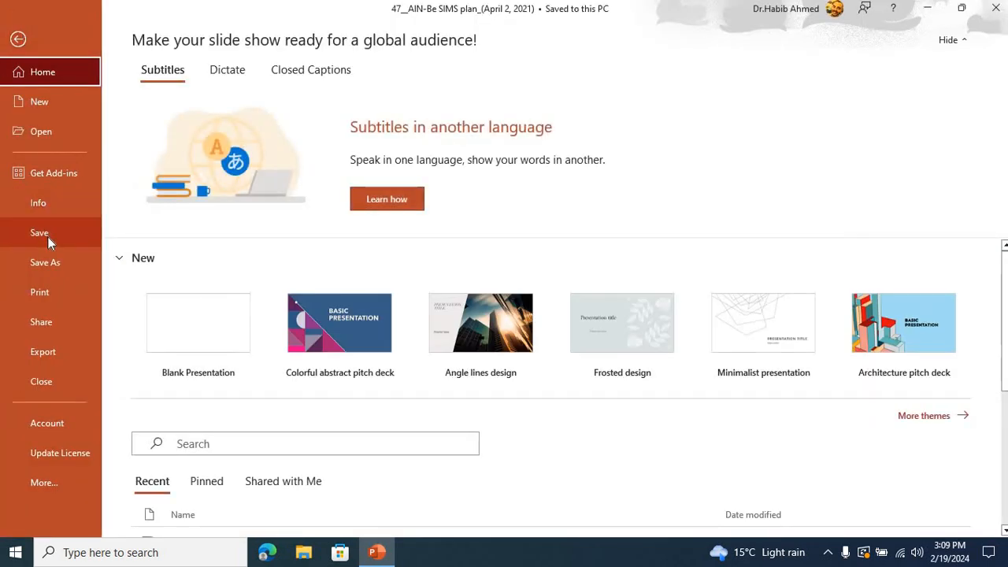
pyautogui.click(54, 261)
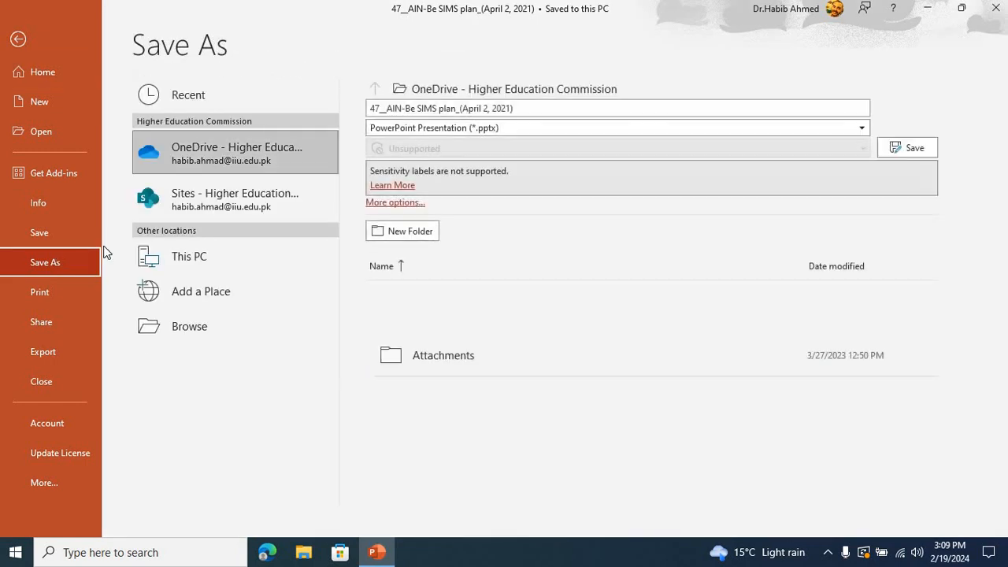
pyautogui.click(561, 128)
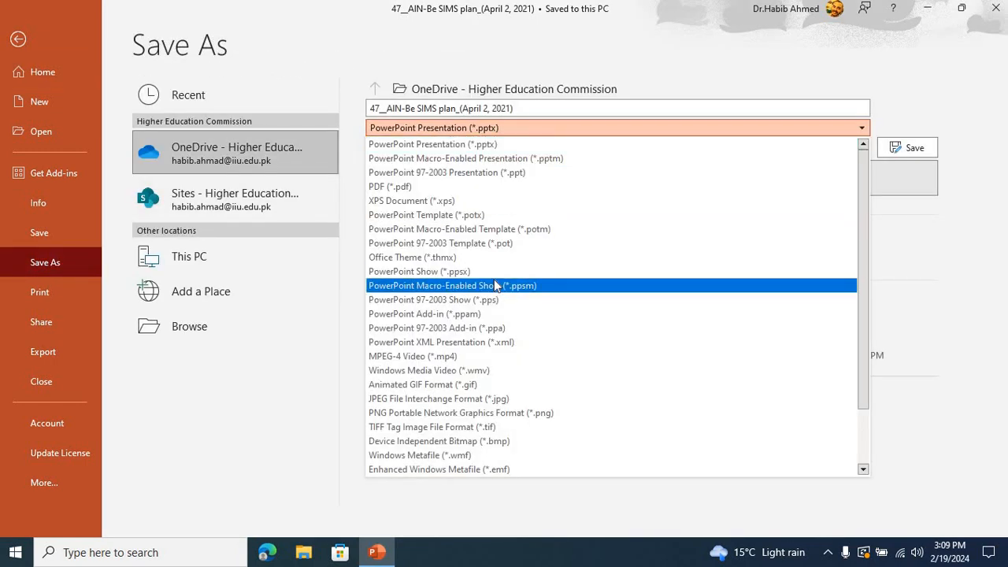
pyautogui.click(450, 415)
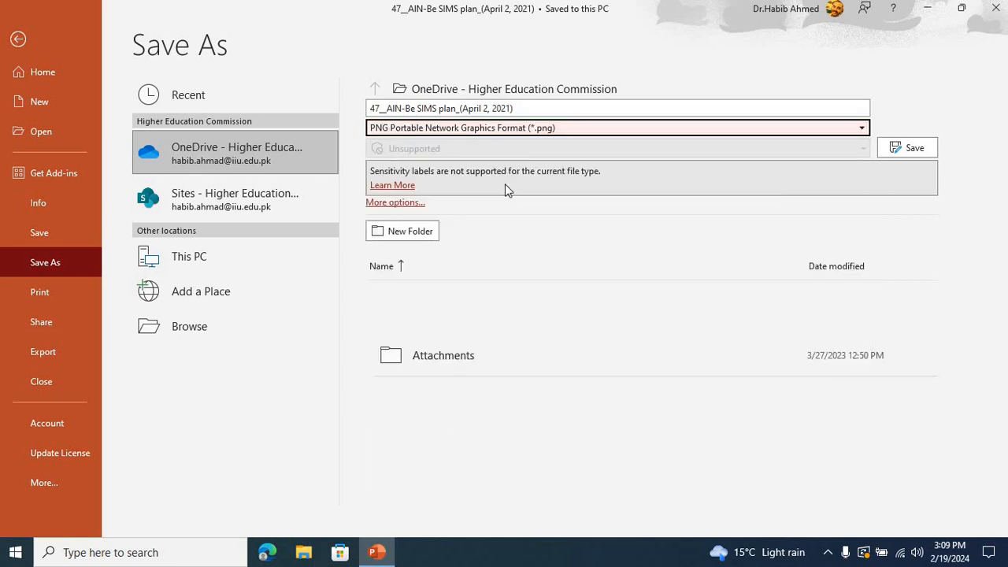
# Step: Save the PNG to the Desktop with the file name 96 dpi, exporting just the current slide
pyautogui.click(200, 324)
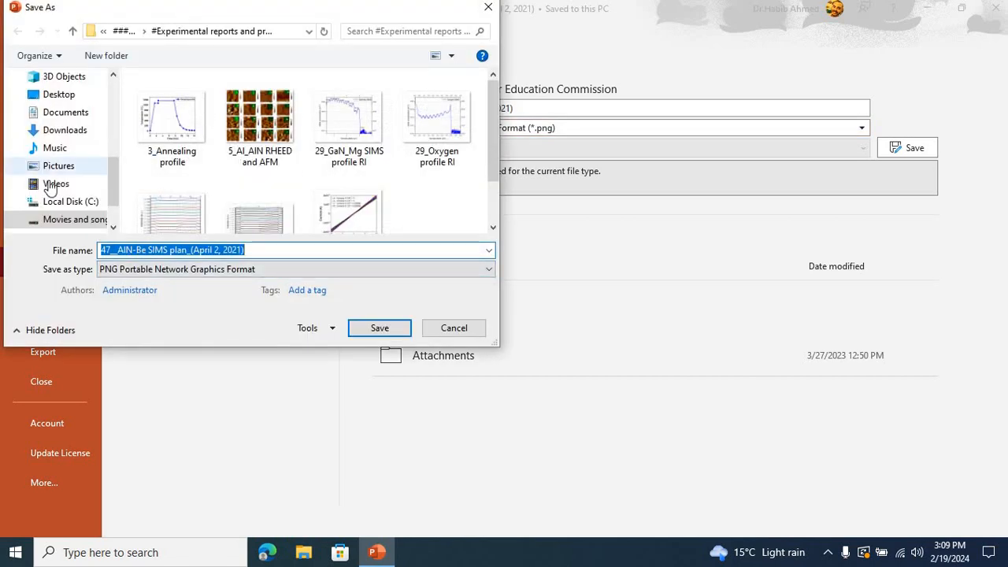
pyautogui.click(67, 95)
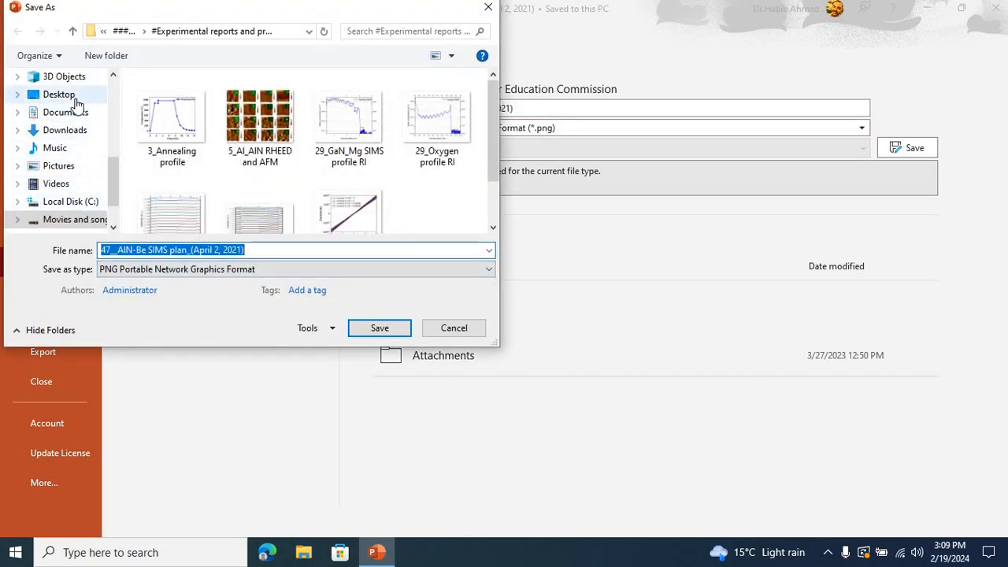
pyautogui.click(283, 250)
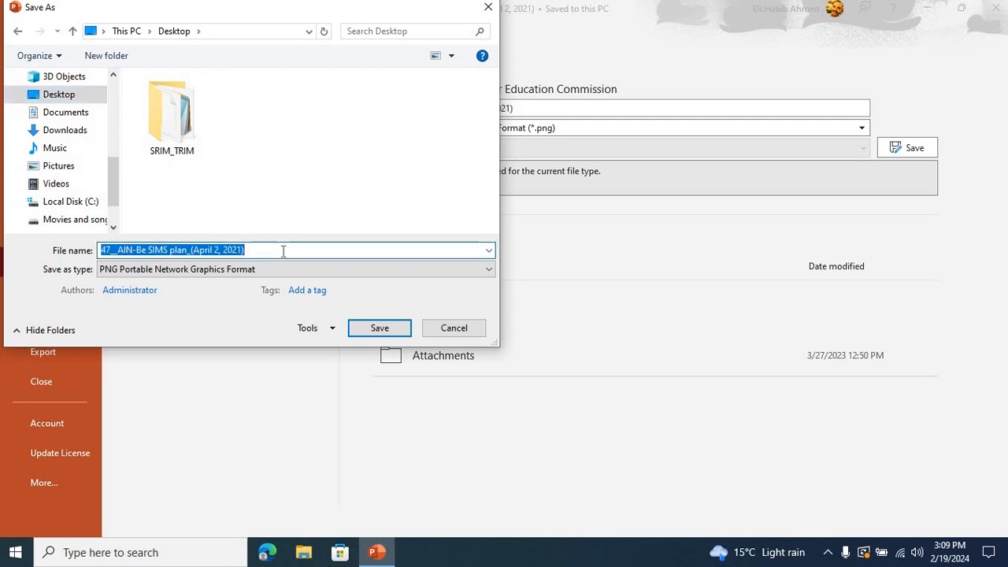
pyautogui.write('96')
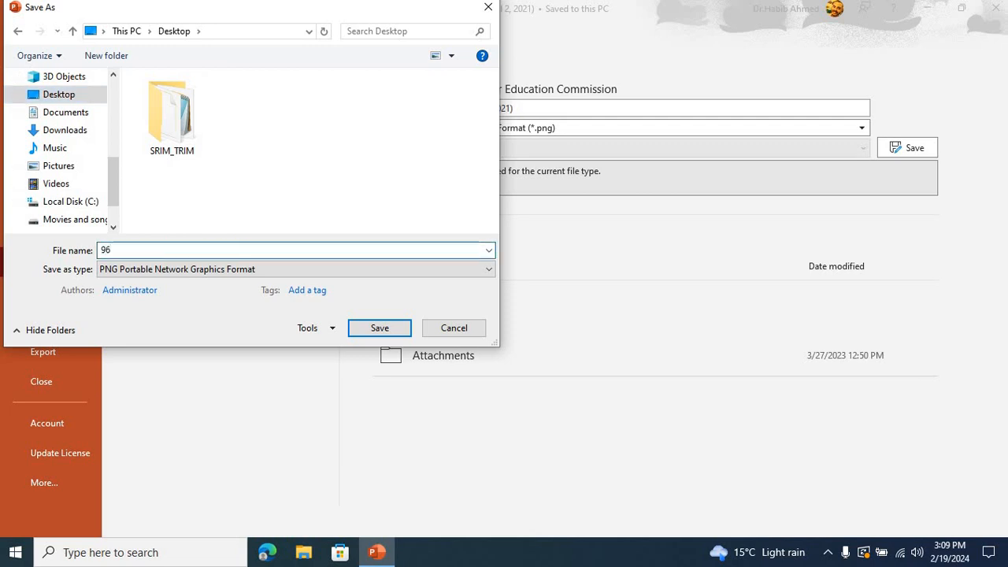
pyautogui.write(' dpi')
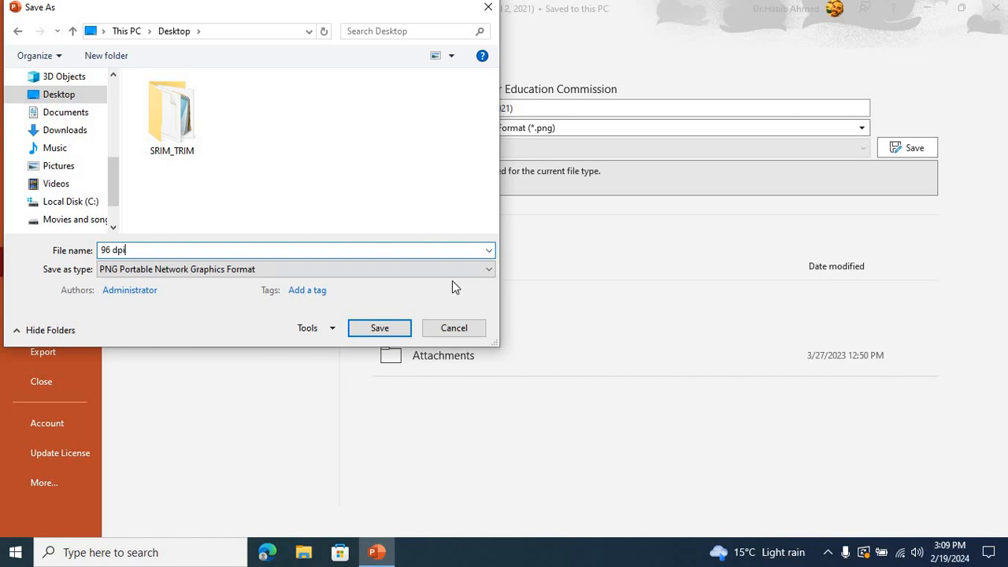
pyautogui.click(403, 289)
pyautogui.click(380, 328)
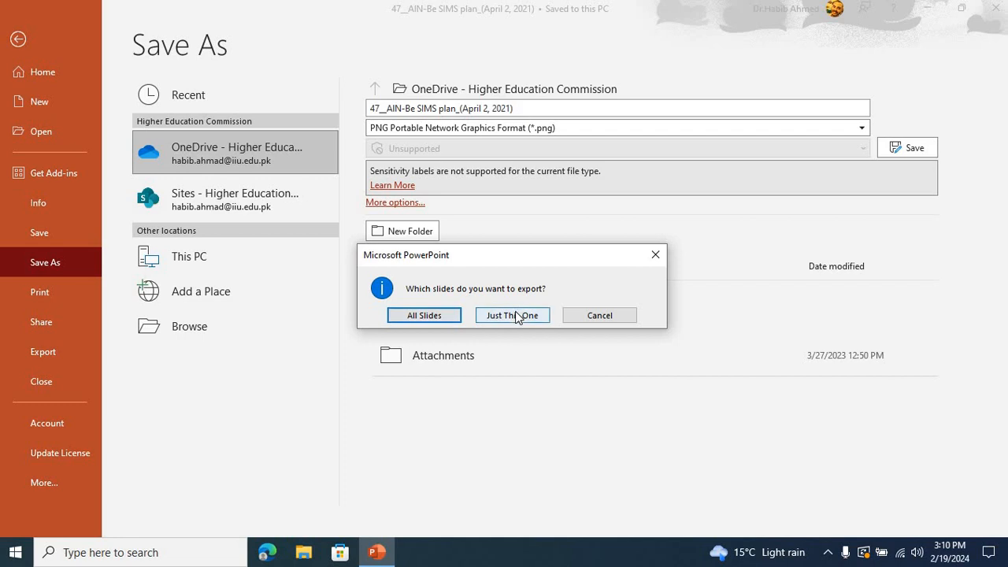
pyautogui.click(515, 315)
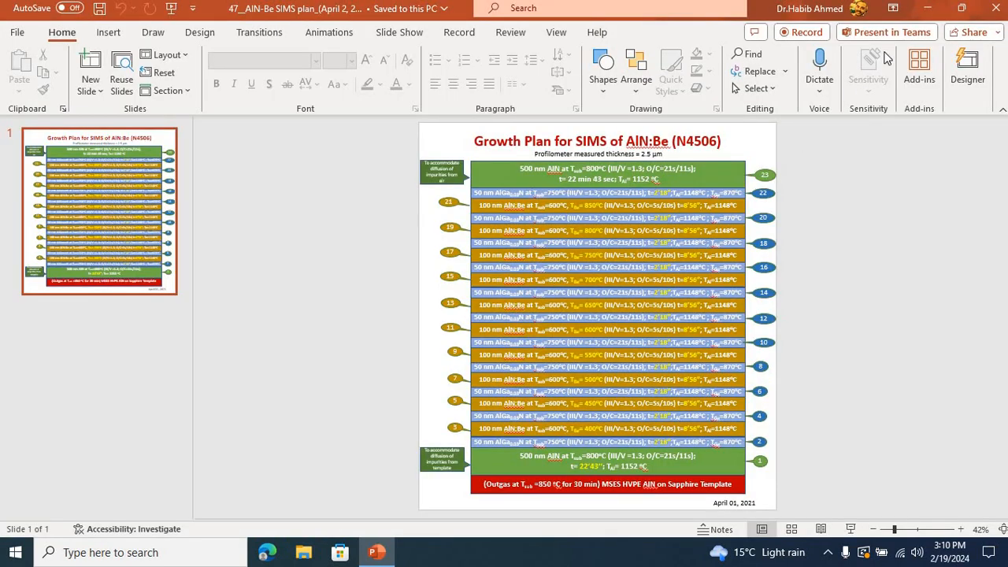
# Step: Move the exported 96 dpi image to the empty upper-right corner of the desktop and open it
pyautogui.click(924, 8)
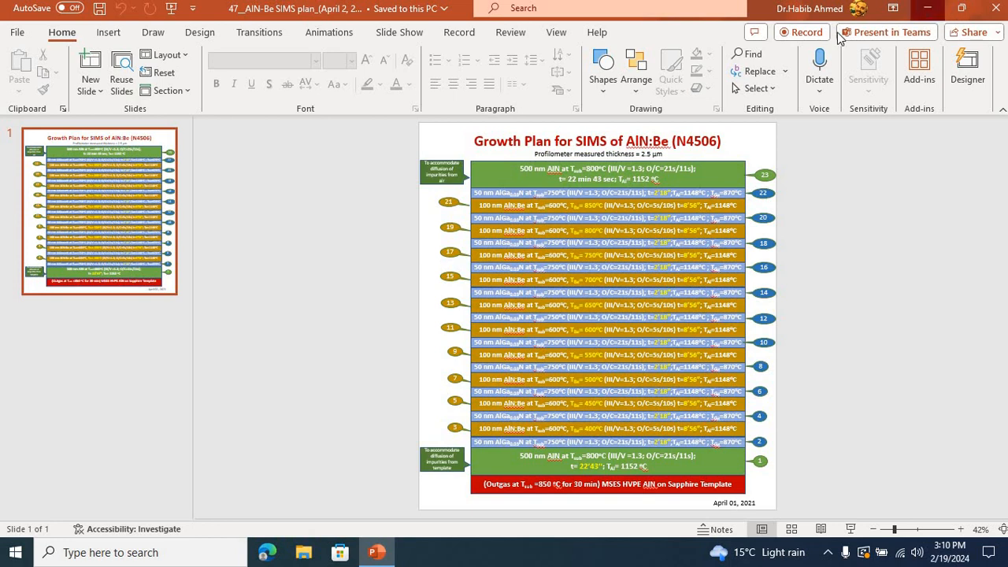
pyautogui.moveTo(71, 239); pyautogui.dragTo(925, 30)
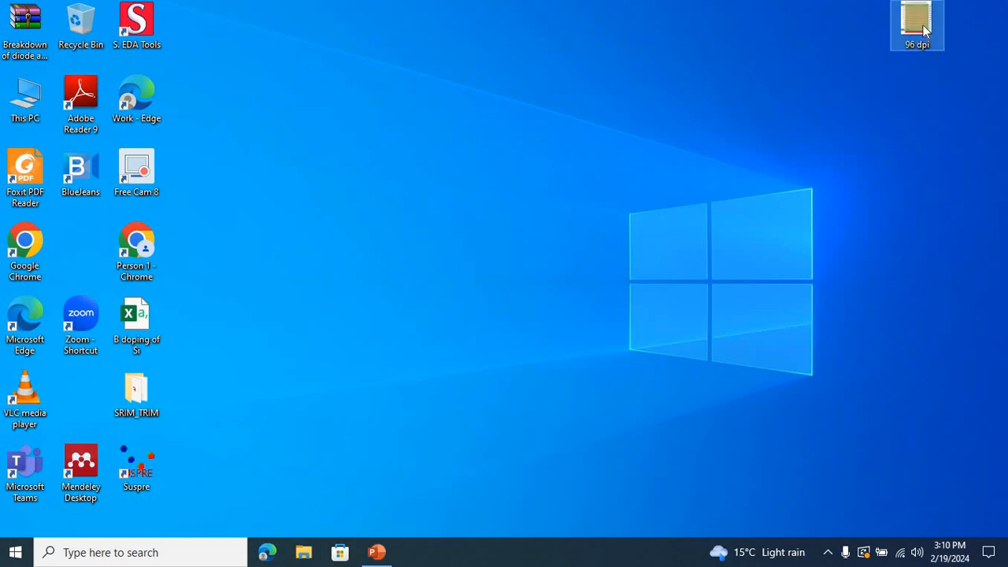
pyautogui.doubleClick(923, 27)
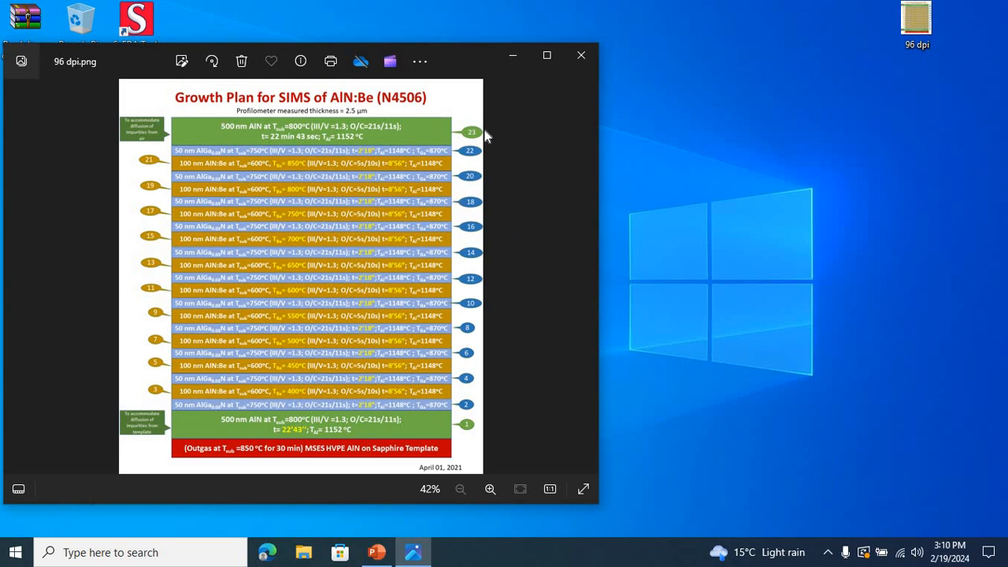
# Step: Magnify the 96 dpi image to 555% to examine the sharpness of its text, and close the viewer
pyautogui.click(490, 489)
pyautogui.click(490, 489)
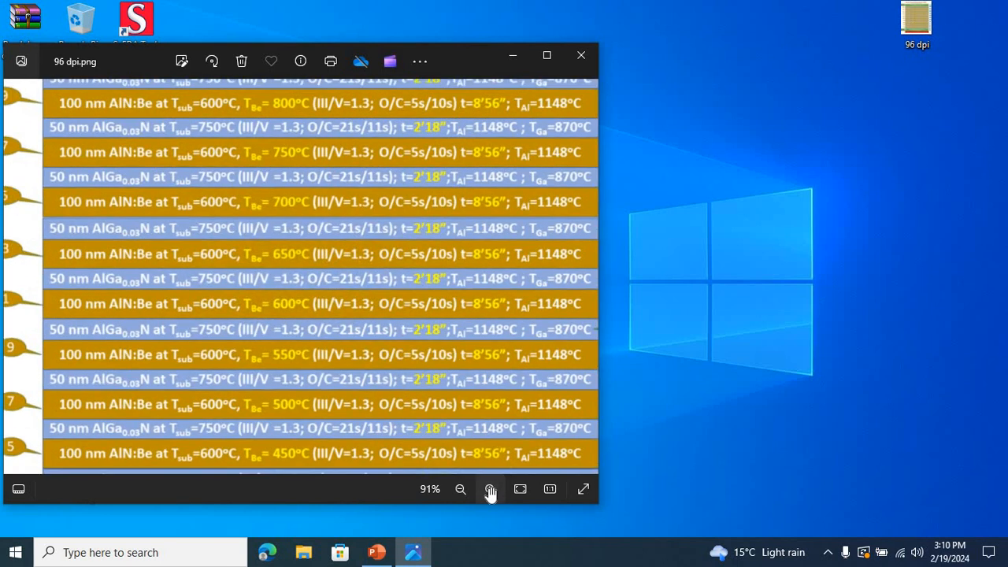
pyautogui.click(490, 489)
pyautogui.click(489, 489)
pyautogui.click(490, 489)
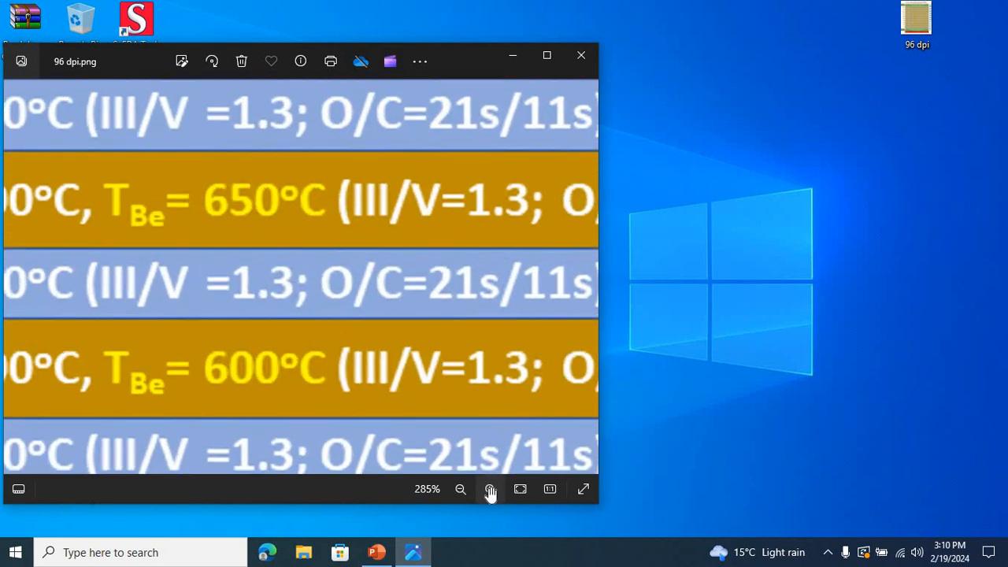
pyautogui.click(490, 489)
pyautogui.click(490, 489)
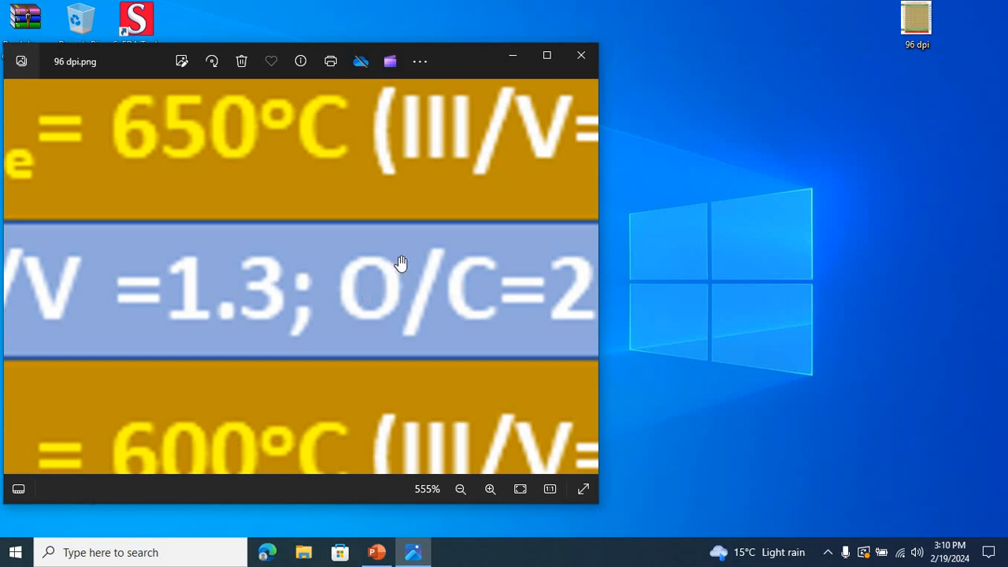
pyautogui.click(581, 57)
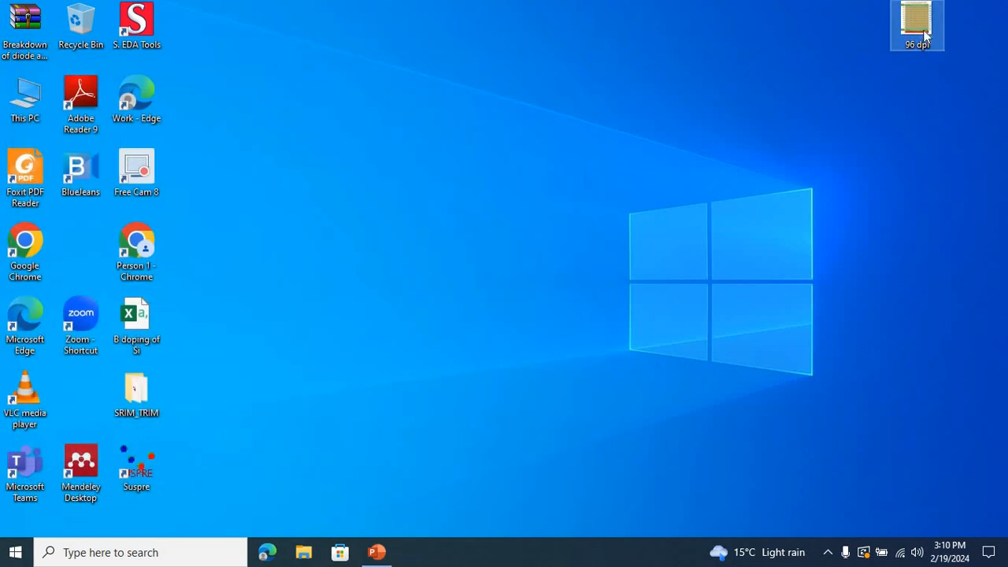
# Step: Check the dimensions and file size of the 96 dpi image in its detailed file properties
pyautogui.rightClick(924, 35)
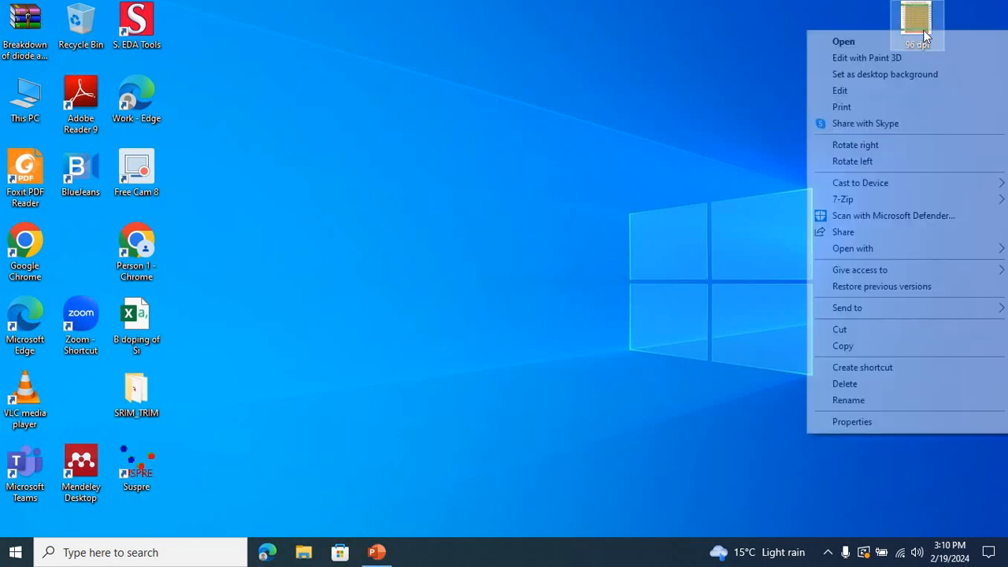
pyautogui.click(850, 422)
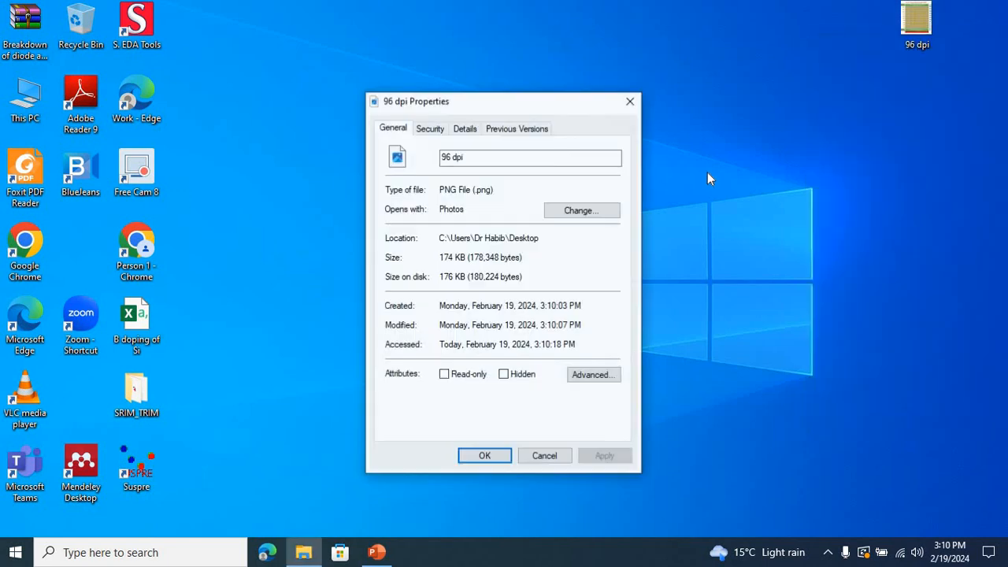
pyautogui.click(463, 130)
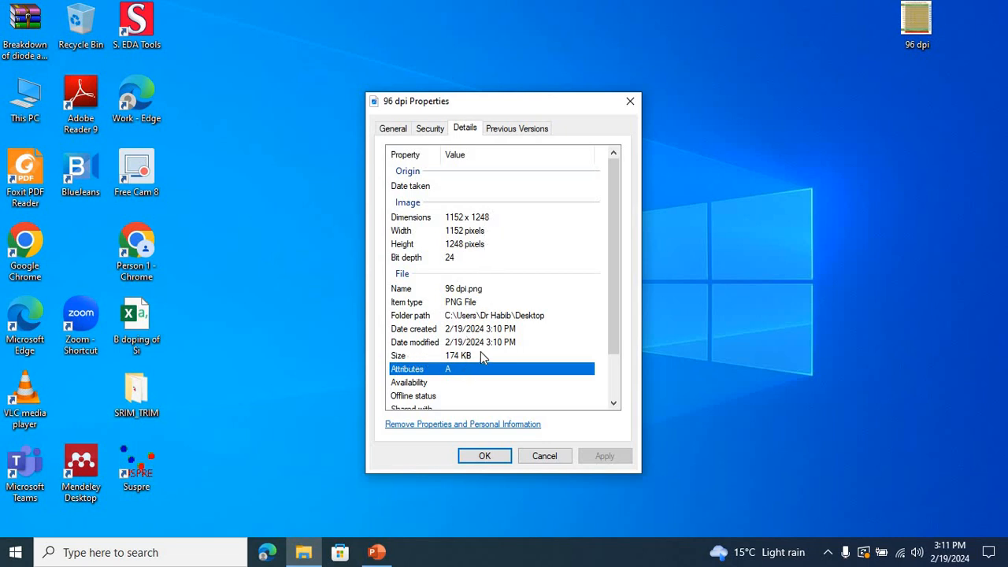
pyautogui.click(630, 102)
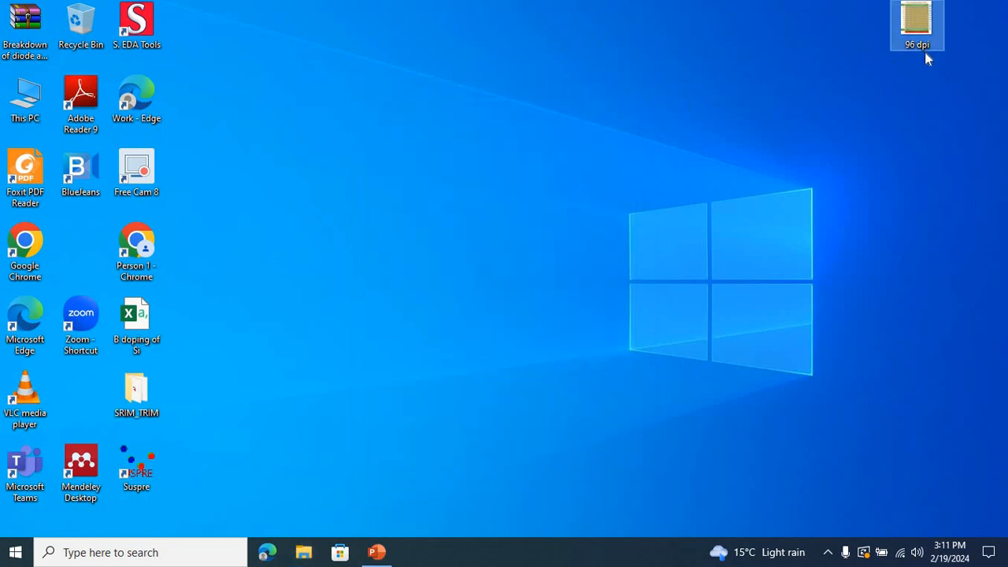
# Step: Open the 96 dpi image in Paint, check its resolution in the image properties, and close Paint
pyautogui.rightClick(915, 23)
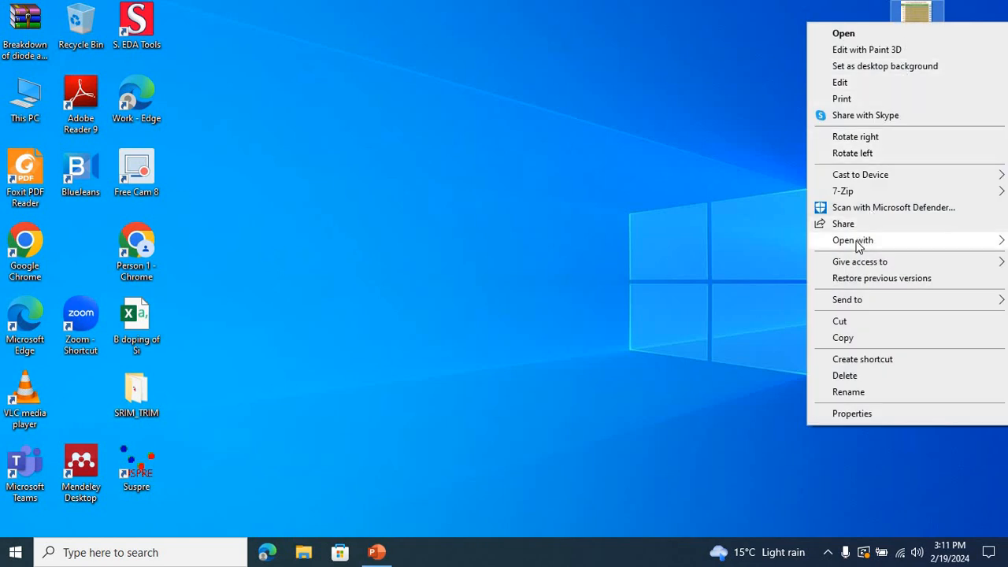
pyautogui.moveTo(859, 247)
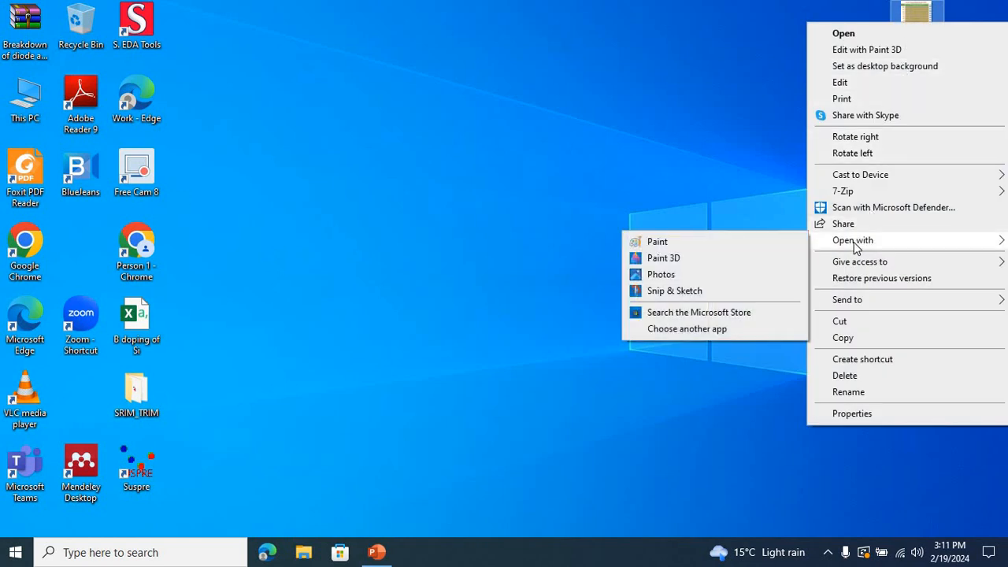
pyautogui.click(769, 240)
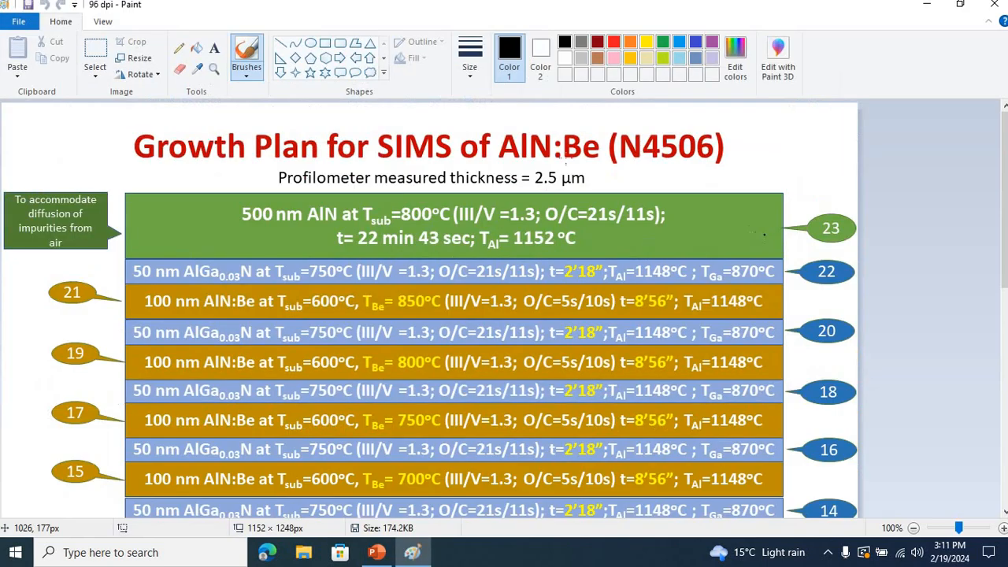
pyautogui.click(15, 22)
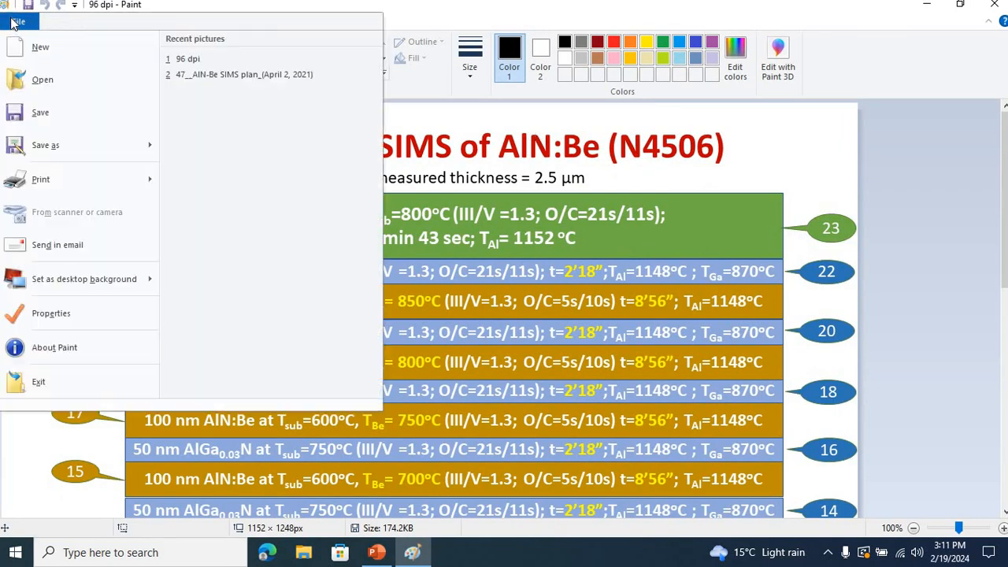
pyautogui.click(46, 311)
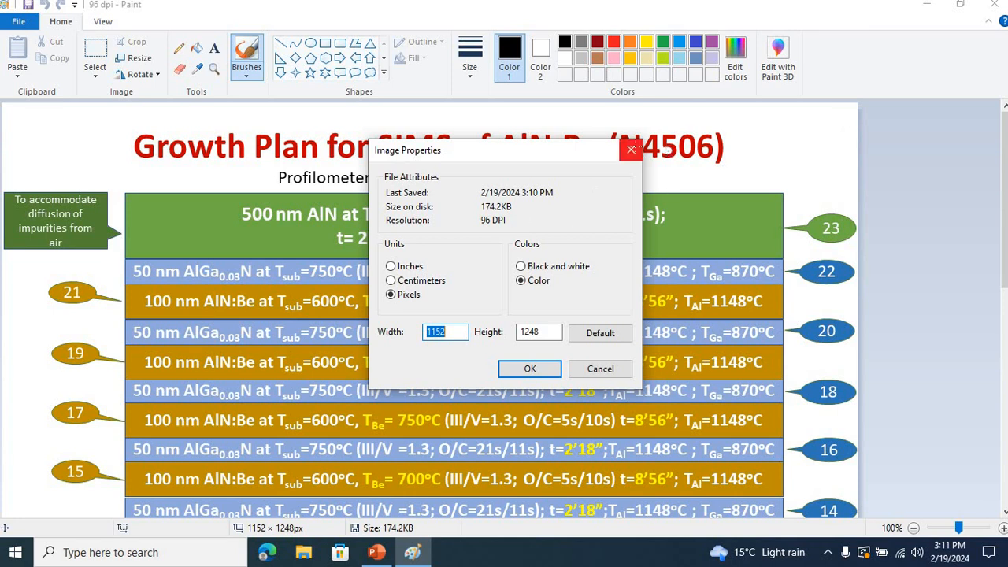
pyautogui.click(631, 150)
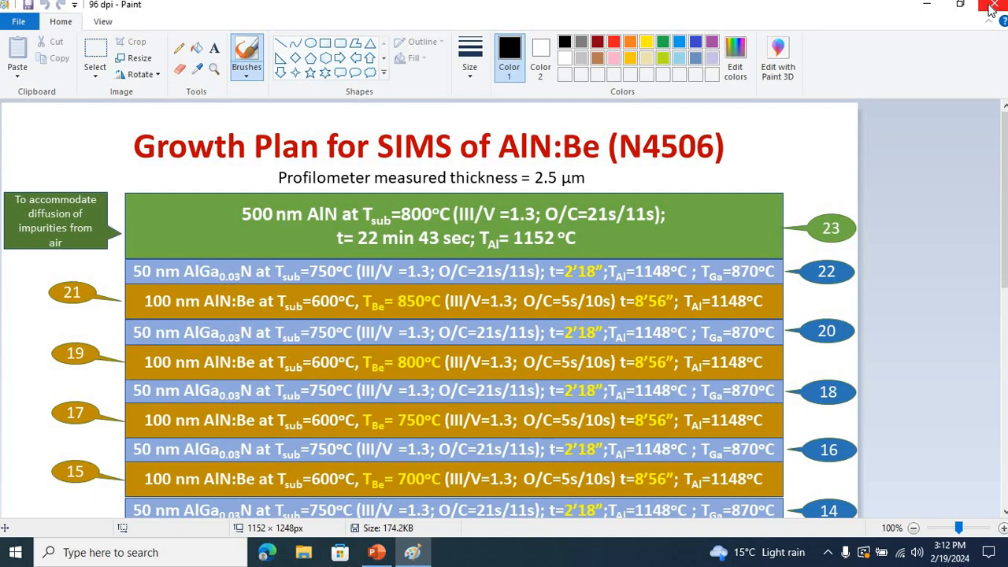
pyautogui.click(991, 10)
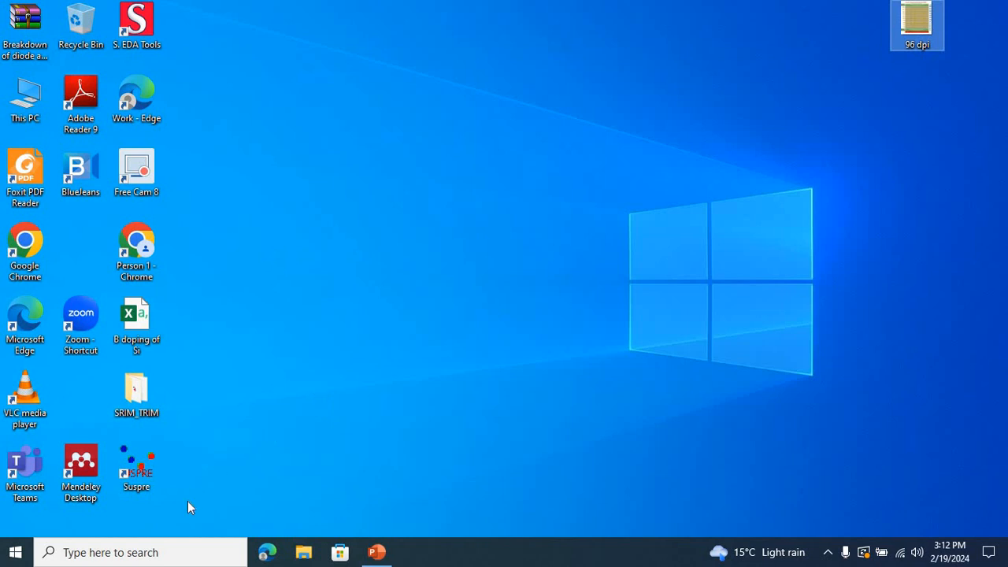
# Step: Search Windows for regedit and open the Registry Editor
pyautogui.click(157, 549)
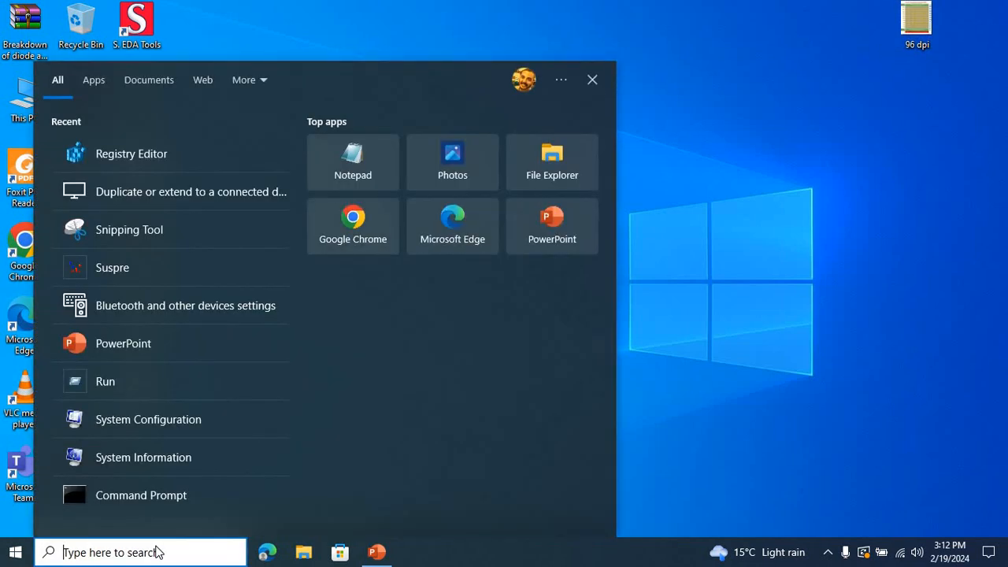
pyautogui.write('reg')
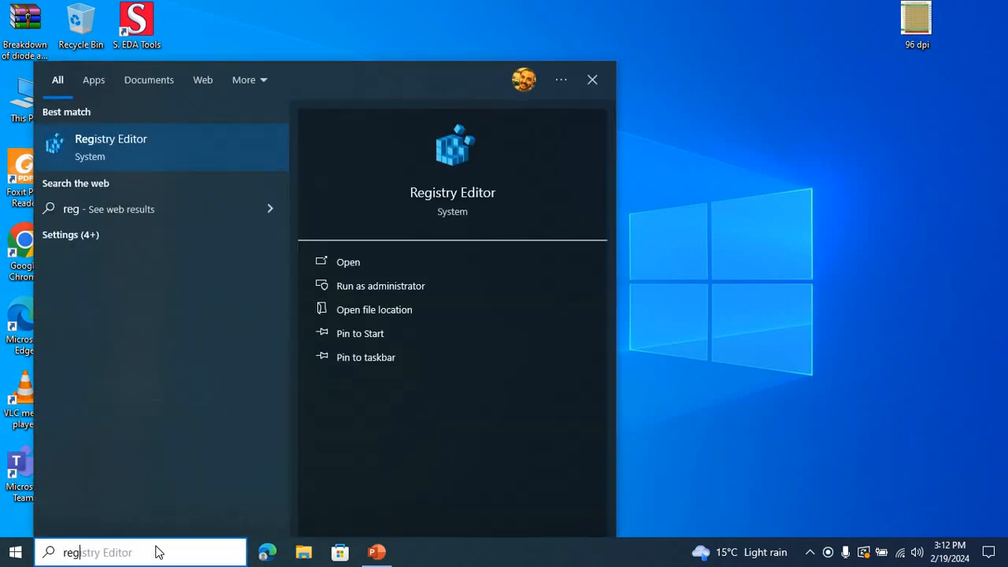
pyautogui.write('e')
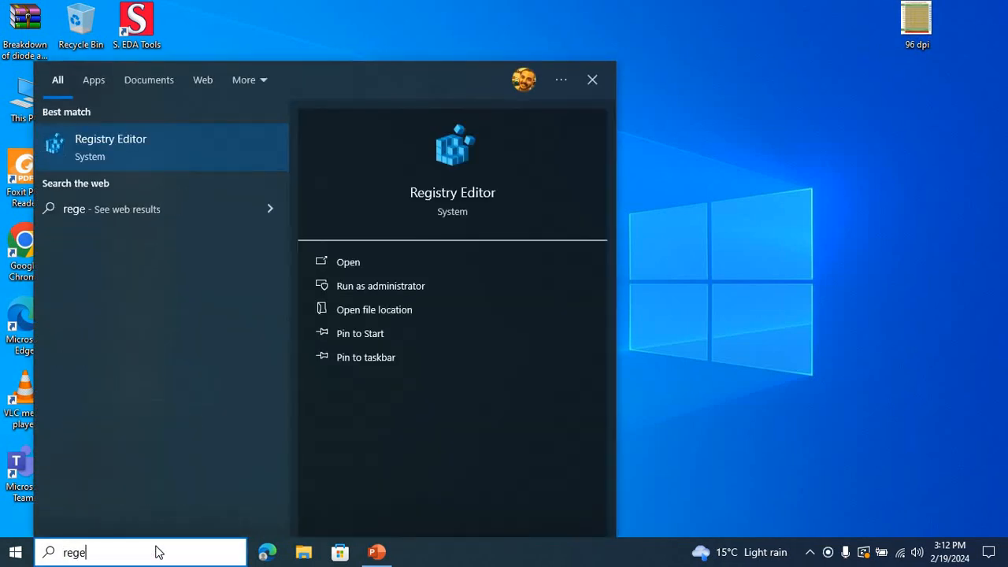
pyautogui.write('dit')
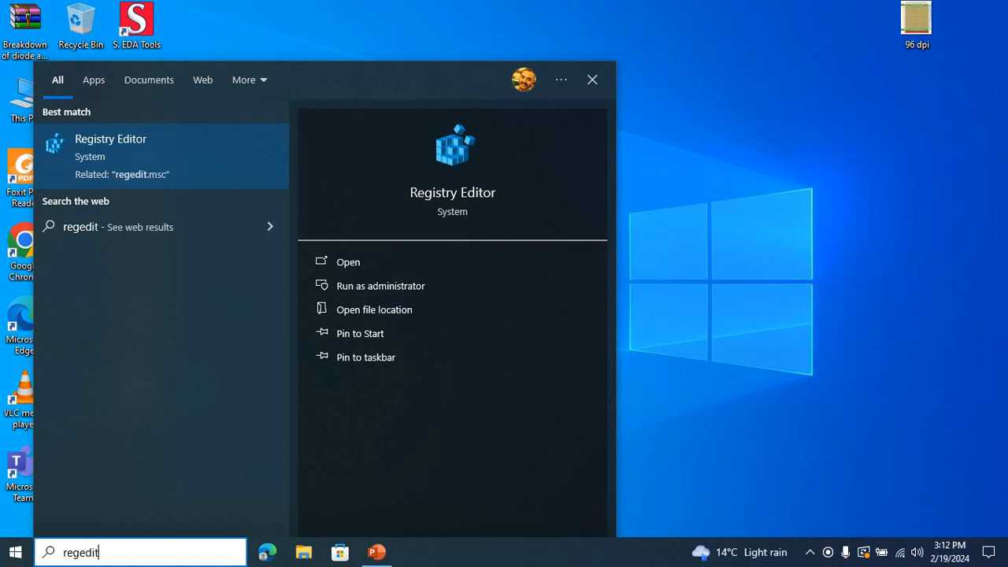
pyautogui.press('Return')
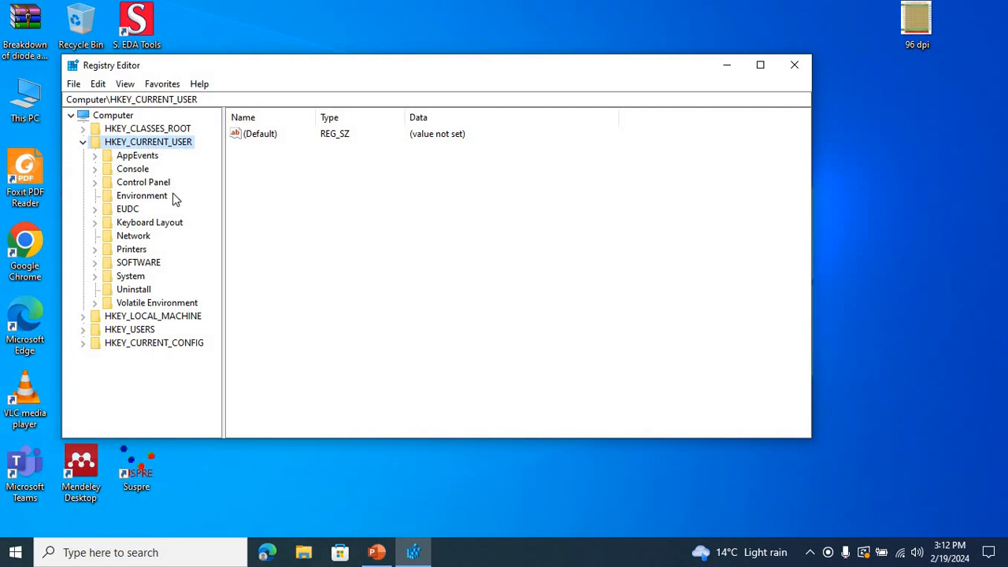
# Step: Open the registry key HKEY_CURRENT_USER\SOFTWARE\Microsoft\Office\16.0\powerpoint\options
pyautogui.click(95, 263)
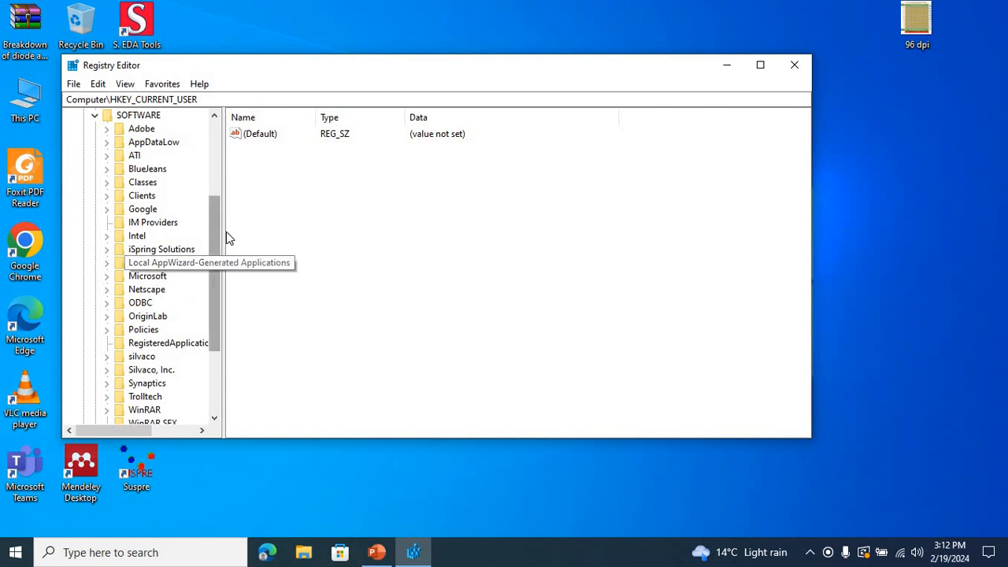
pyautogui.click(108, 277)
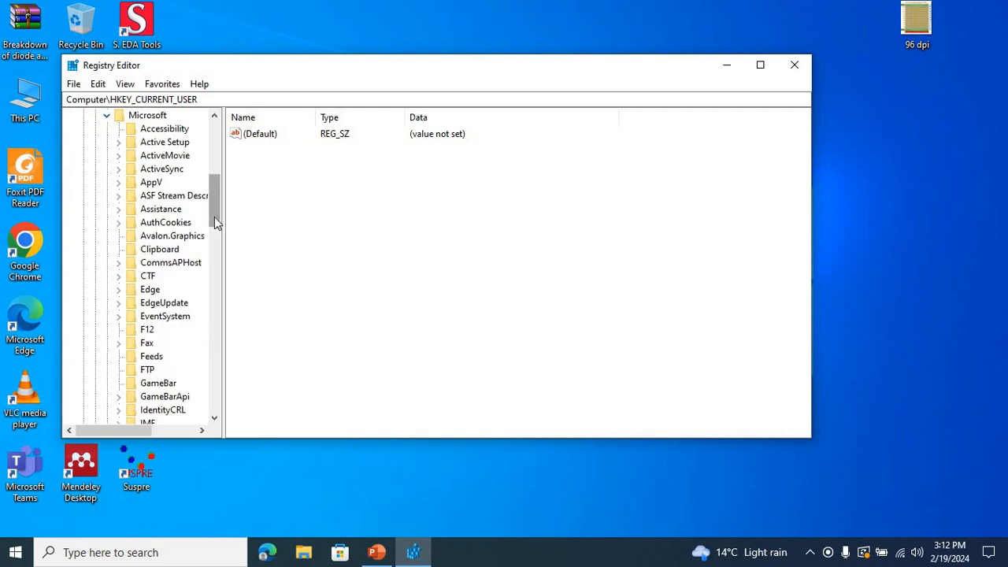
pyautogui.scroll(-2, 214, 227)
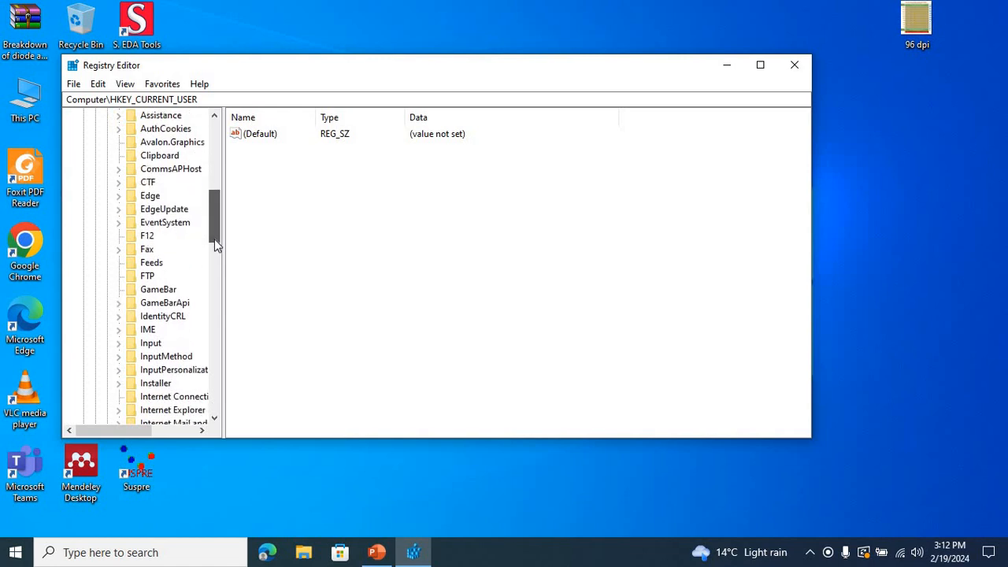
pyautogui.moveTo(214, 240); pyautogui.dragTo(215, 294)
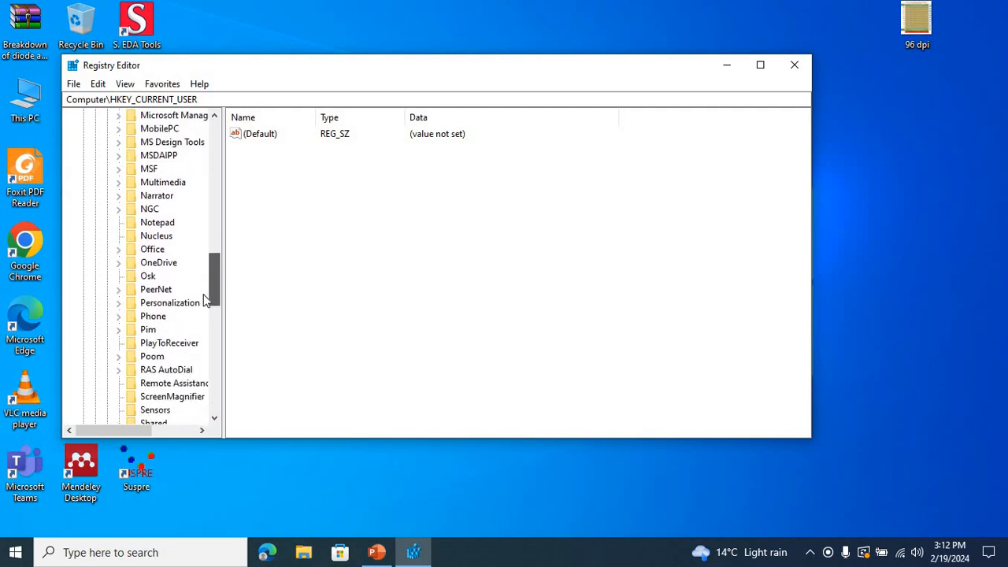
pyautogui.click(119, 249)
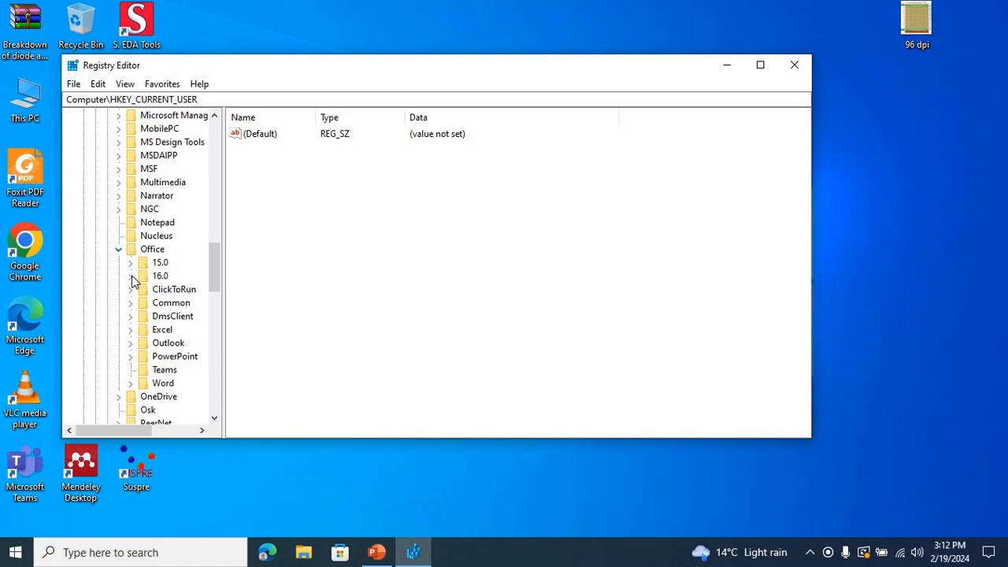
pyautogui.click(130, 277)
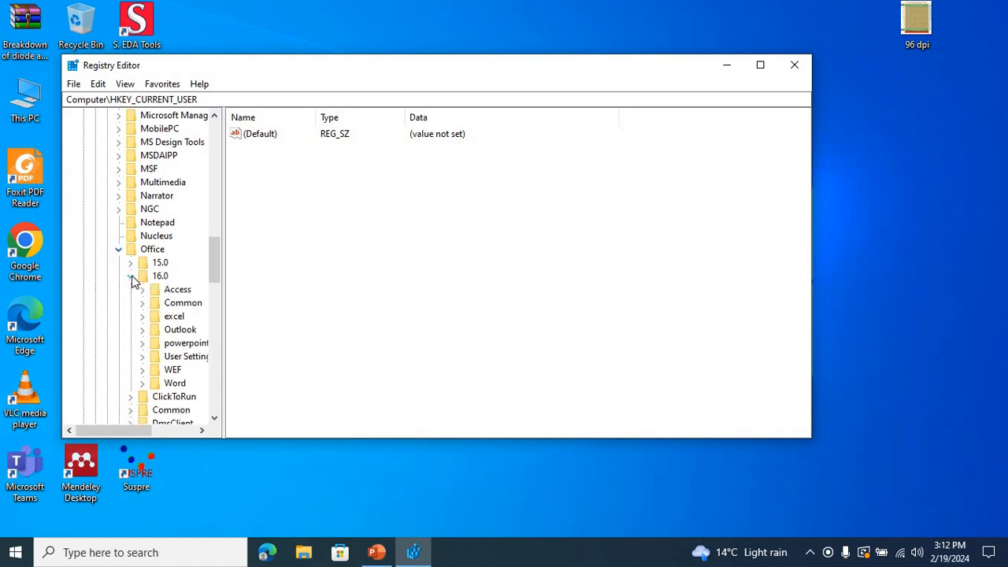
pyautogui.click(142, 343)
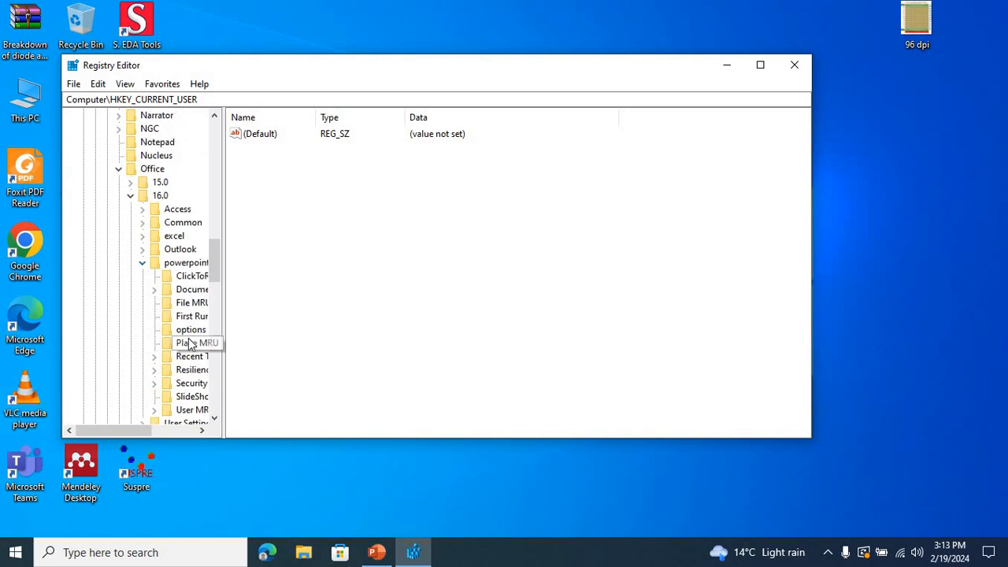
pyautogui.click(165, 330)
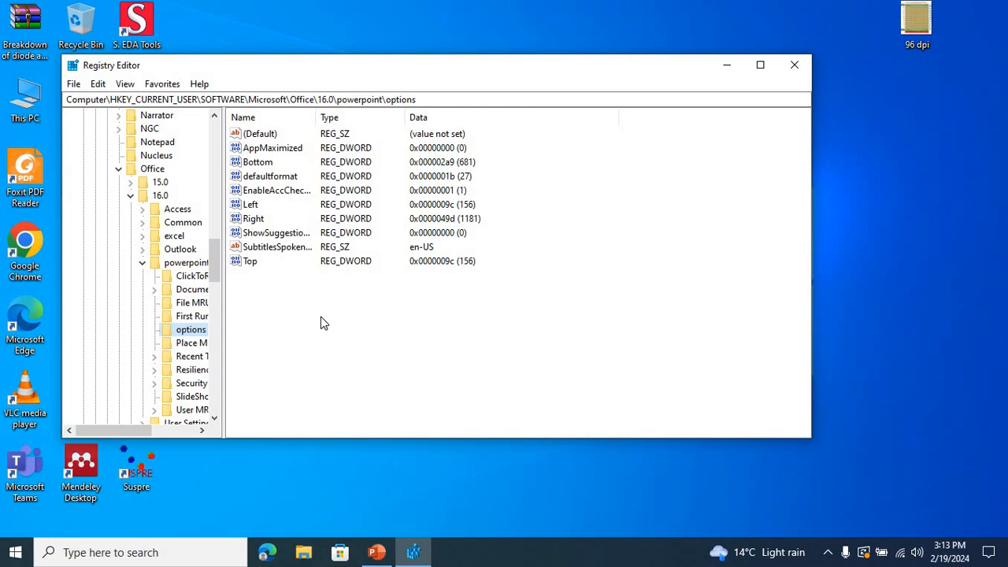
# Step: Create a new DWORD (32-bit) value named ExportBitmapResolution in the PowerPoint options key
pyautogui.rightClick(320, 316)
pyautogui.moveTo(356, 331)
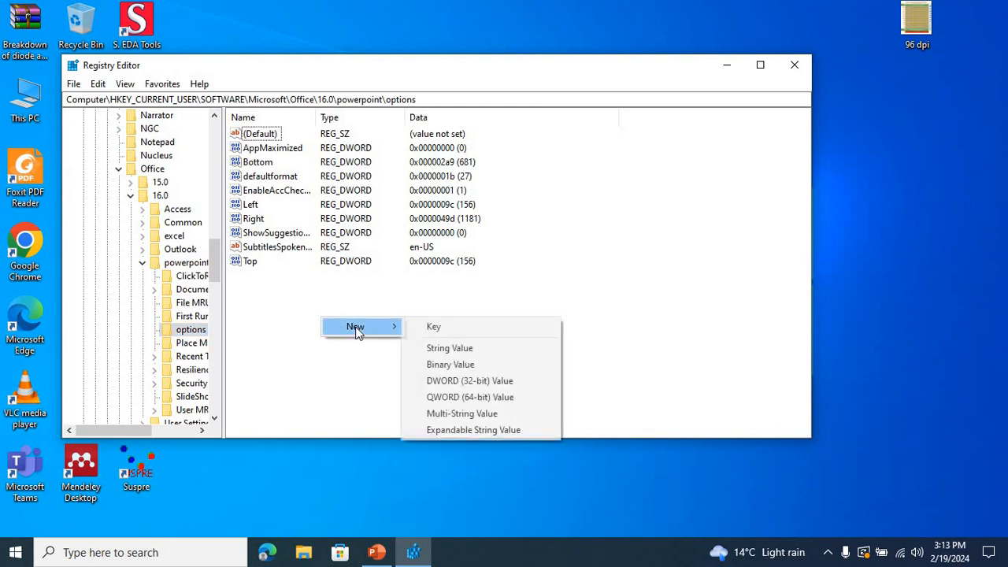
pyautogui.click(287, 327)
pyautogui.rightClick(289, 323)
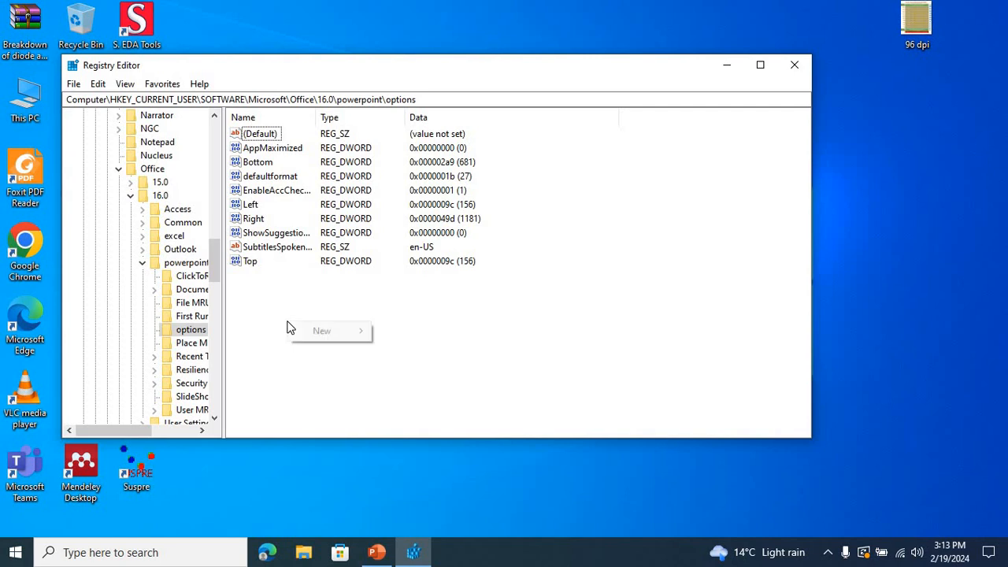
pyautogui.moveTo(339, 333)
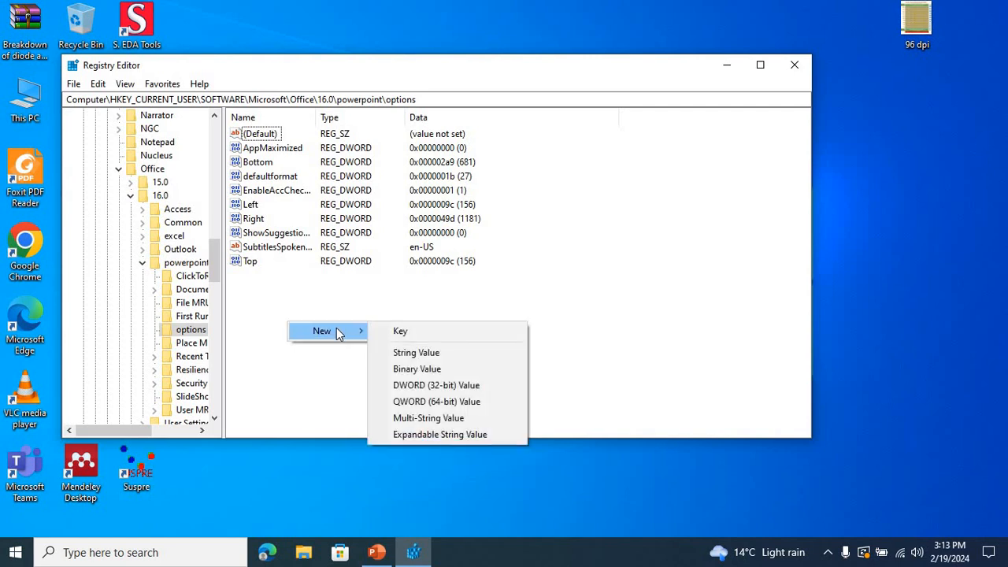
pyautogui.click(424, 385)
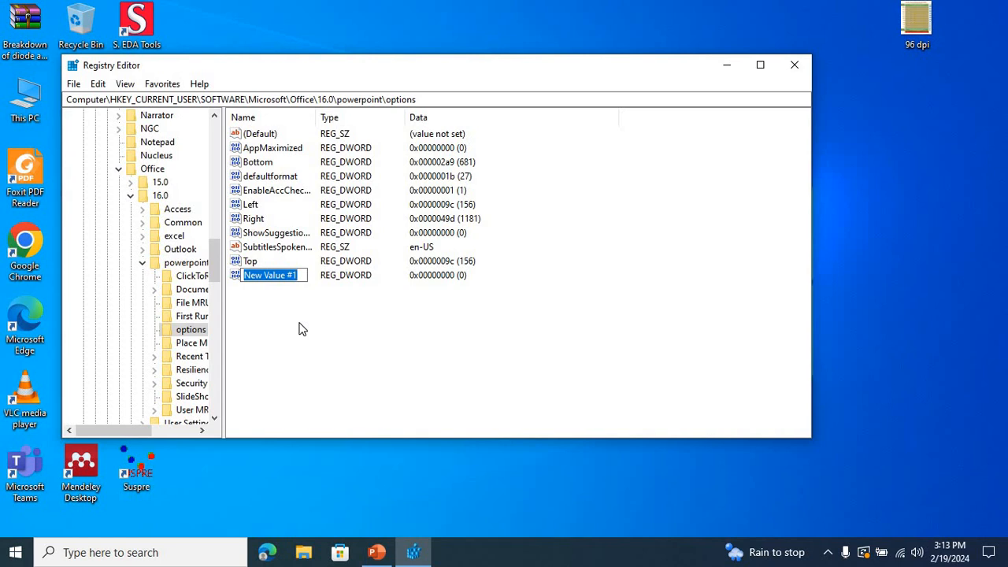
pyautogui.write('Export')
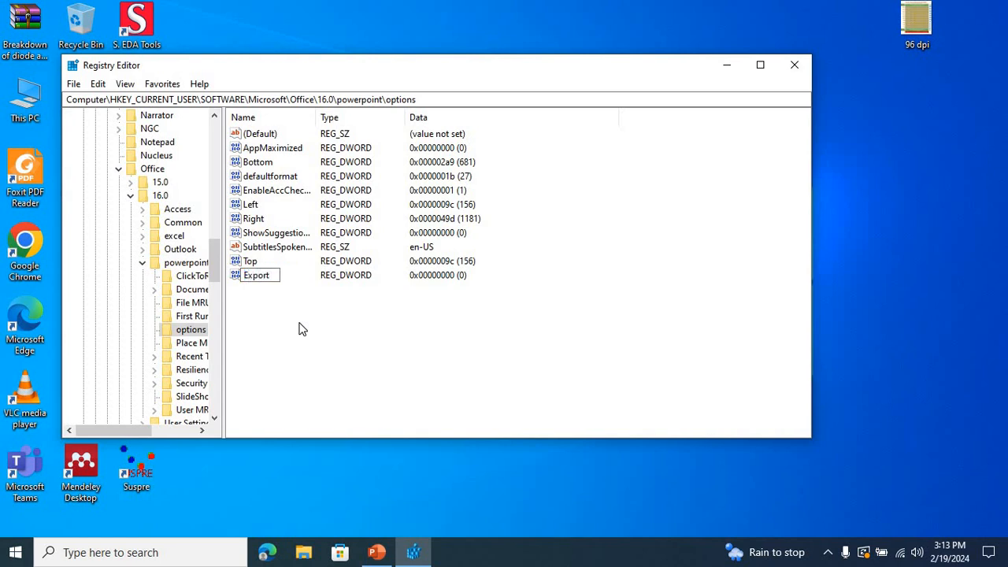
pyautogui.write('BitmapResol')
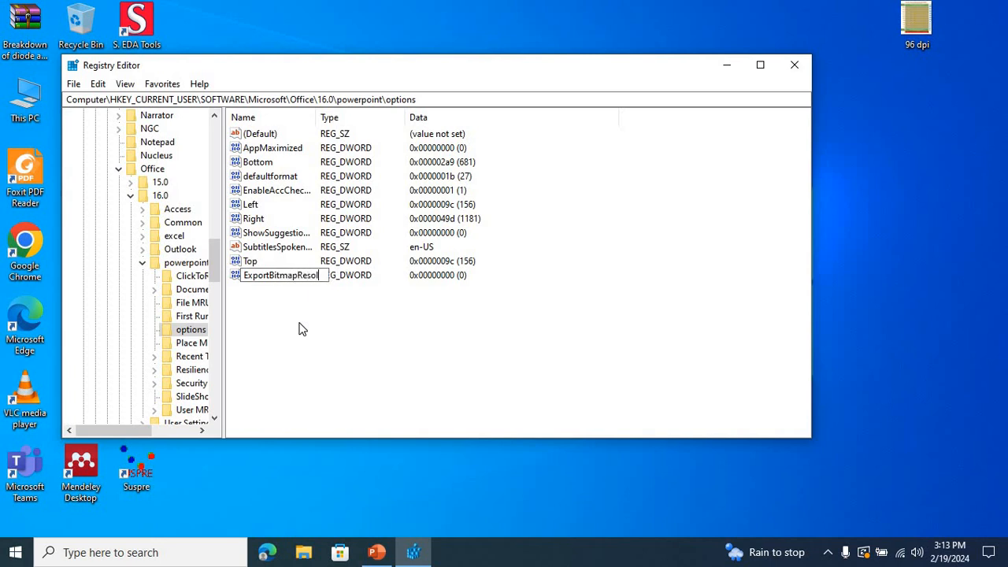
pyautogui.write('ution')
pyautogui.press('Return')
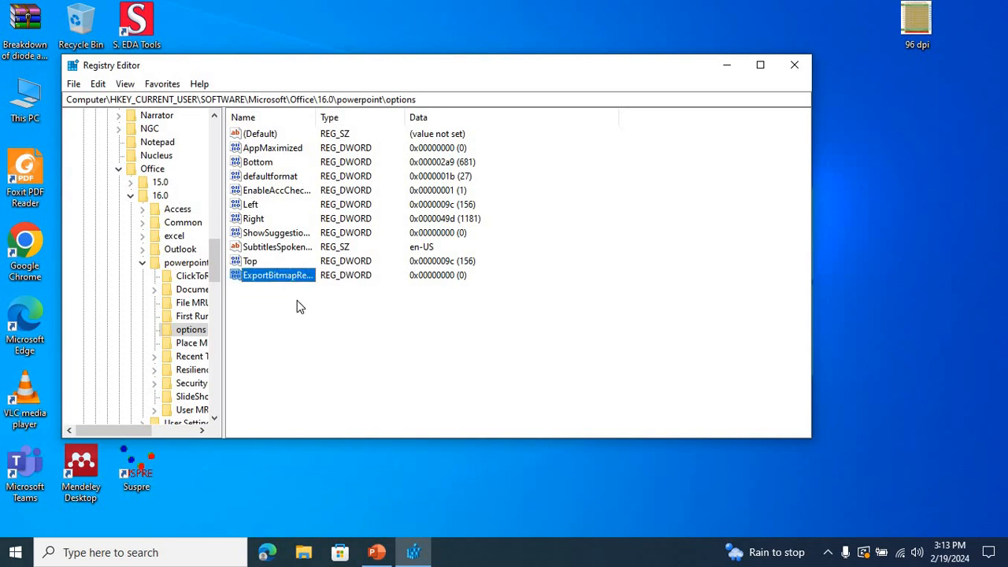
# Step: Set the ExportBitmapResolution value to 600 in decimal base
pyautogui.doubleClick(236, 277)
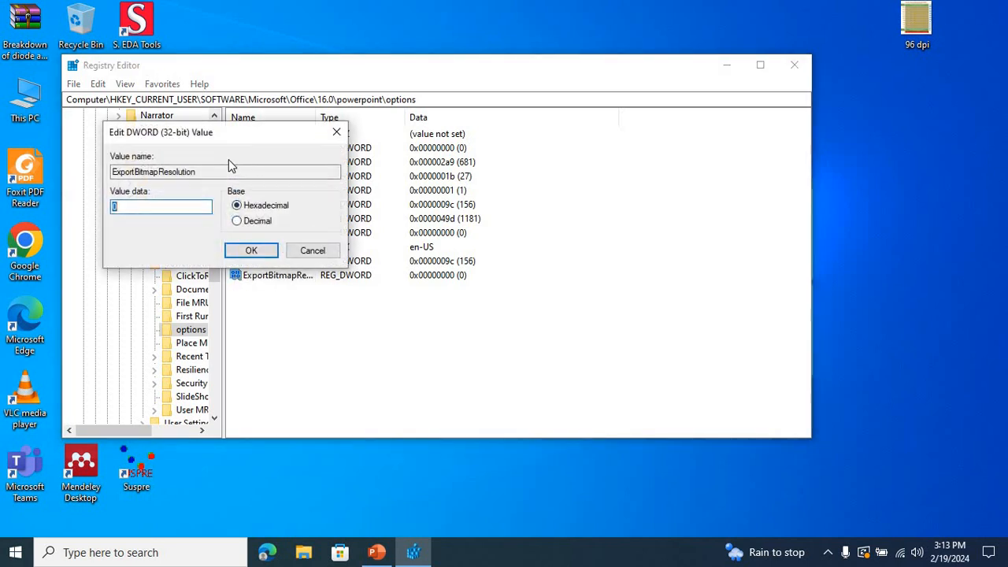
pyautogui.click(238, 221)
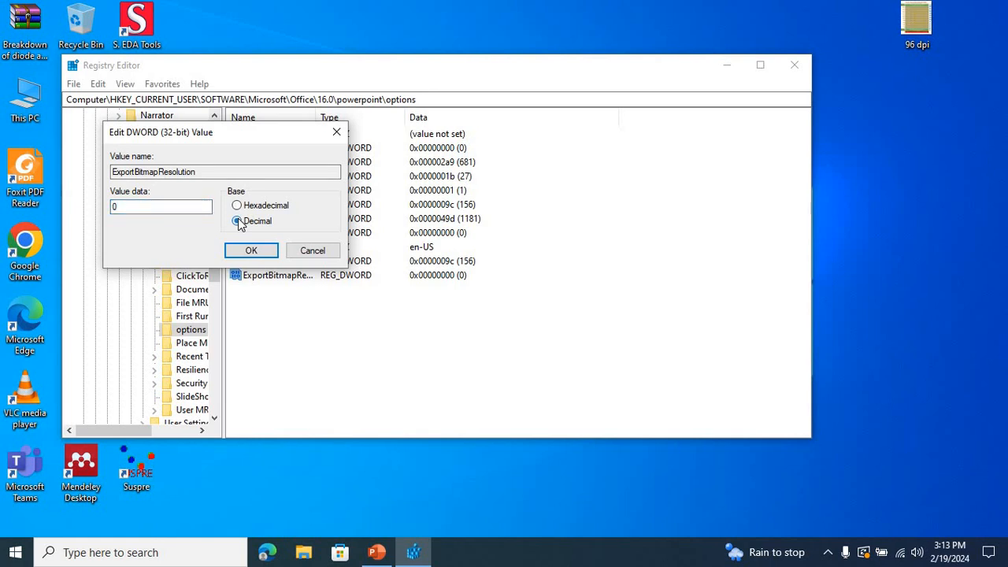
pyautogui.moveTo(264, 138); pyautogui.dragTo(402, 151)
pyautogui.doubleClick(268, 226)
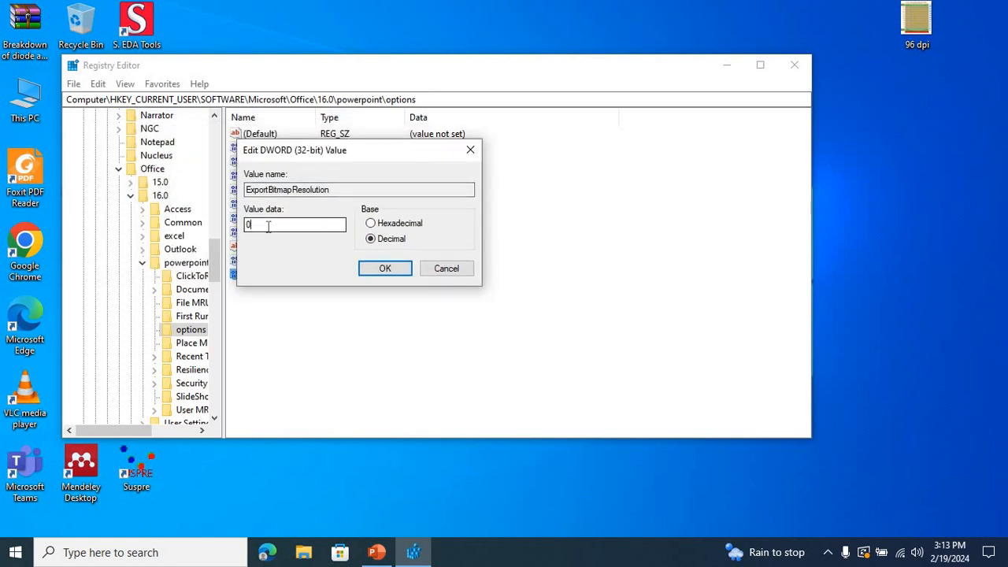
pyautogui.press('BackSpace')
pyautogui.write('600')
pyautogui.click(384, 268)
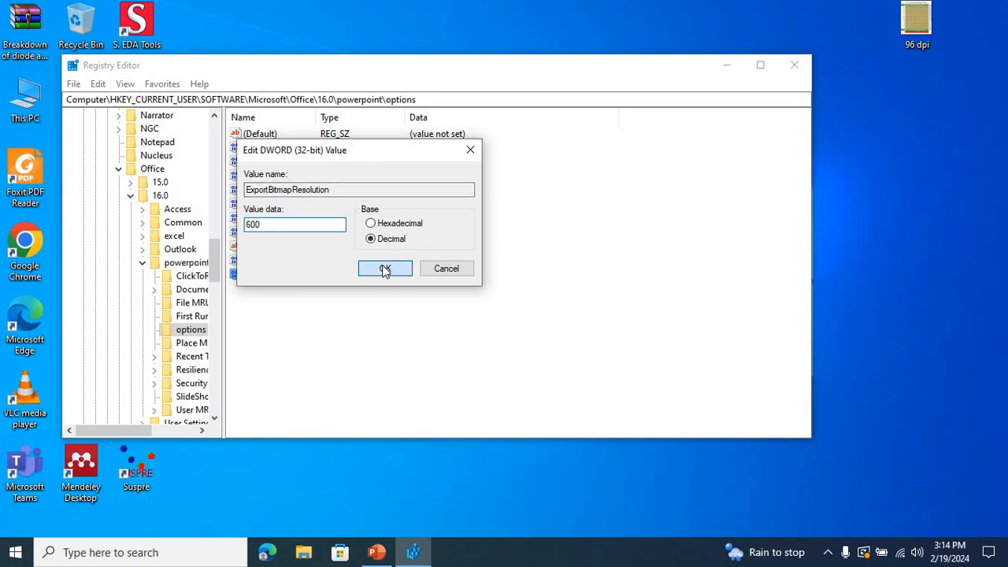
# Step: Close the Registry Editor and the open PowerPoint presentation
pyautogui.click(723, 65)
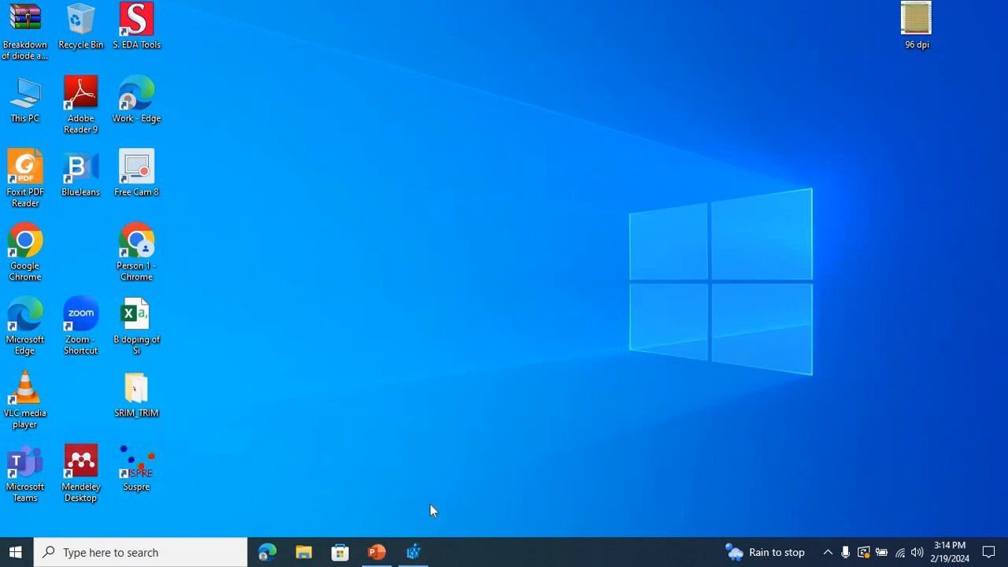
pyautogui.click(413, 552)
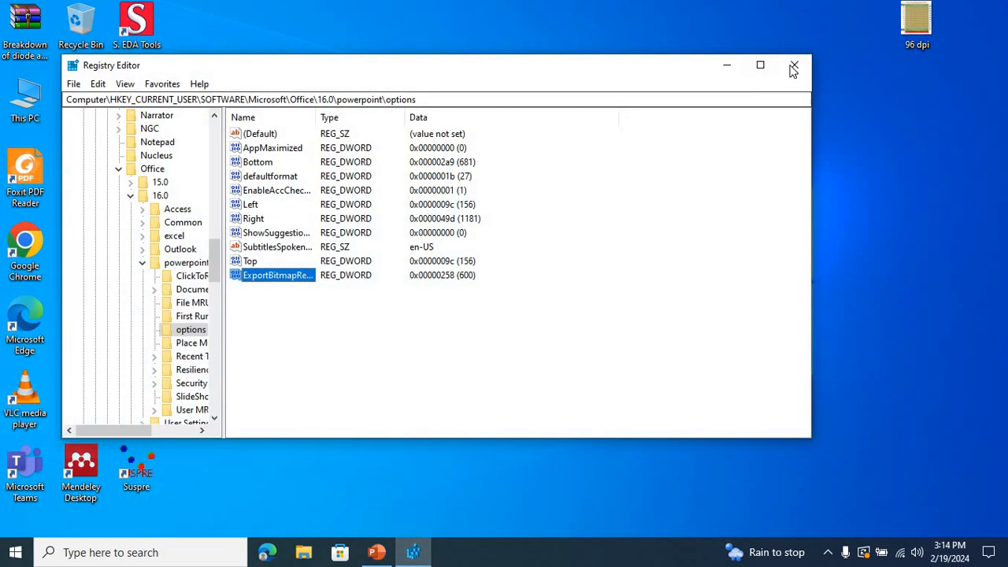
pyautogui.click(794, 67)
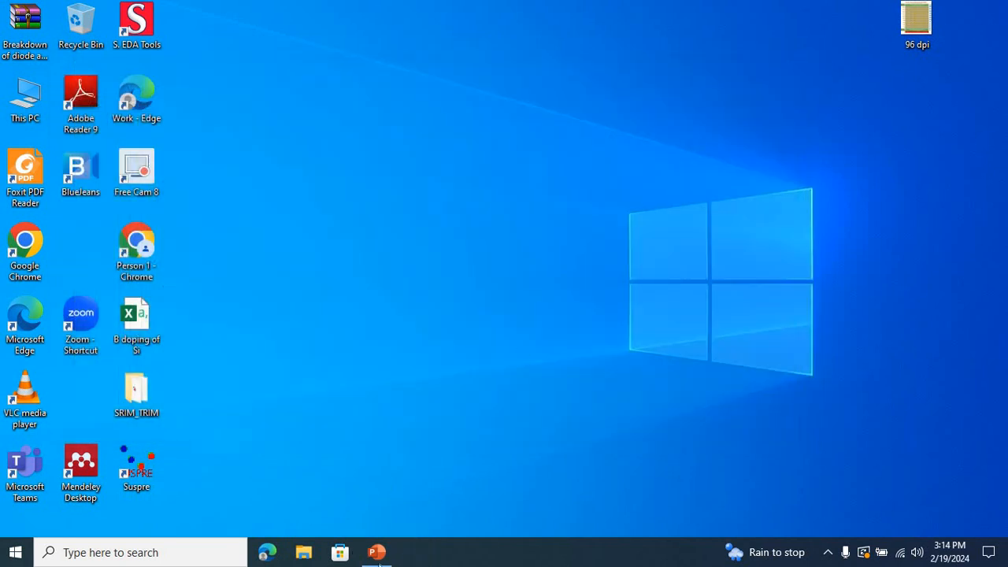
pyautogui.click(377, 554)
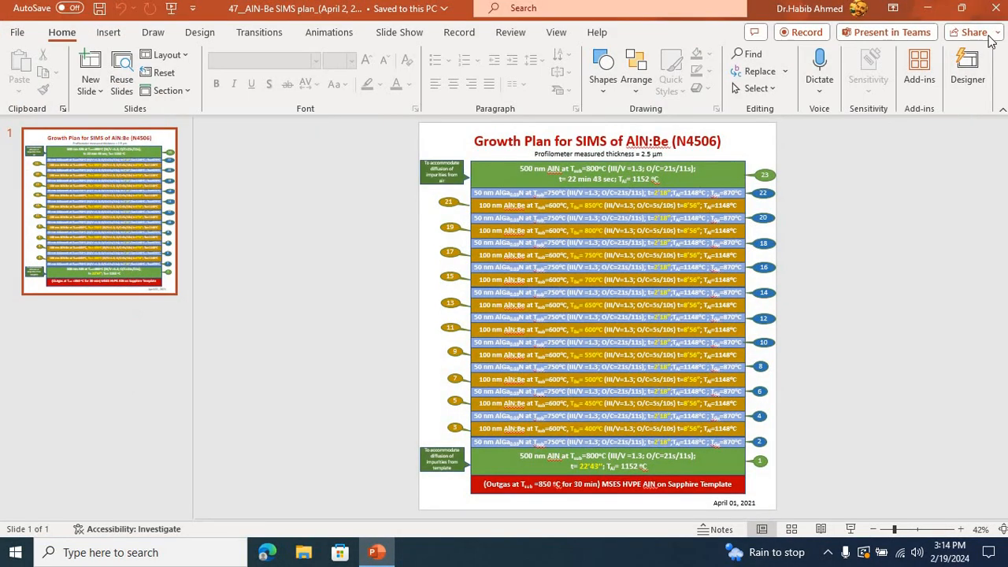
pyautogui.hotkey('alt', 'F4')
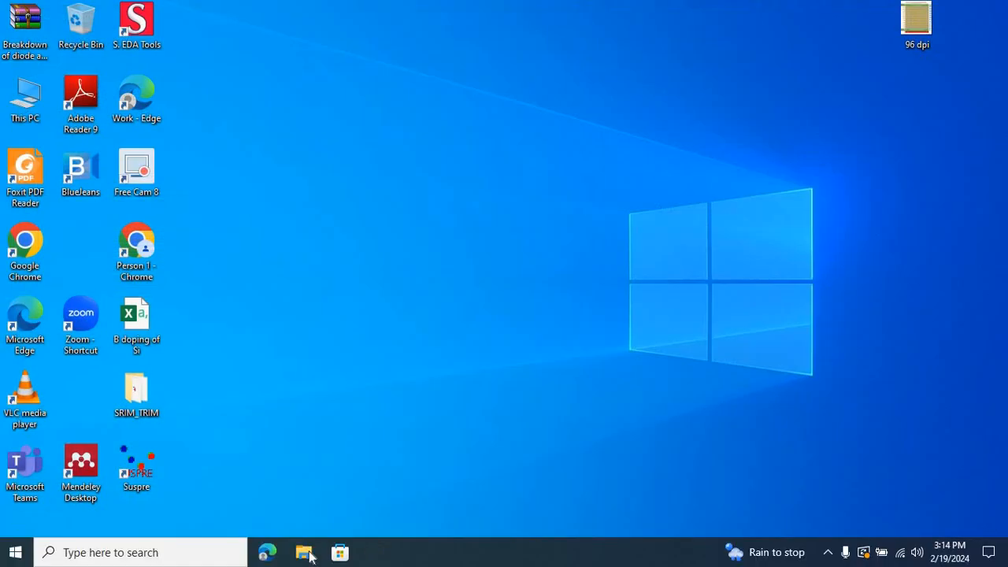
# Step: Reopen the presentation 47__AIN-Be SIMS plan_(April 2, 2021) from the #Experimental reports and presentations folder on drive D
pyautogui.click(303, 552)
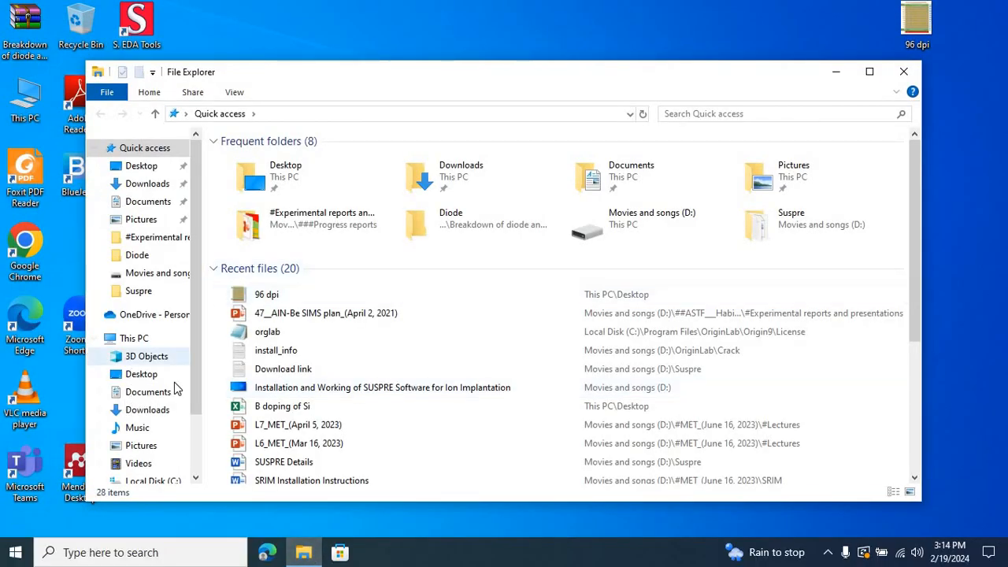
pyautogui.scroll(-1, 188, 429)
pyautogui.scroll(-1, 188, 429)
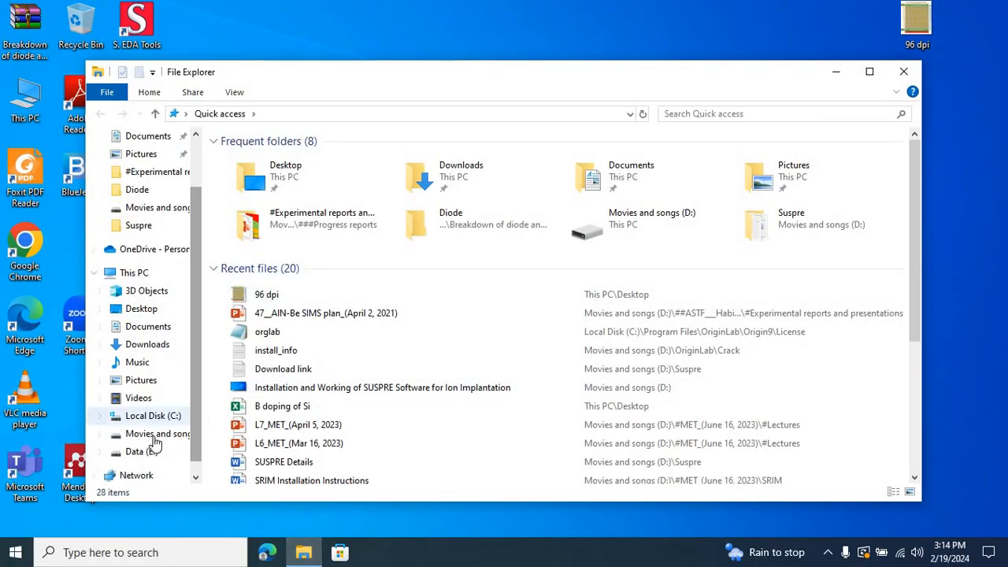
pyautogui.click(158, 434)
pyautogui.doubleClick(328, 161)
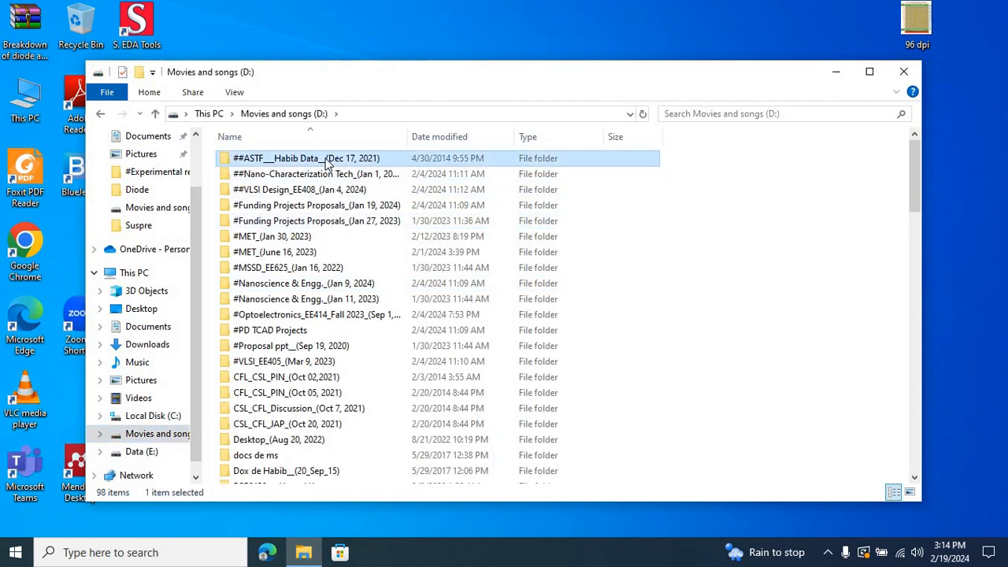
pyautogui.doubleClick(328, 161)
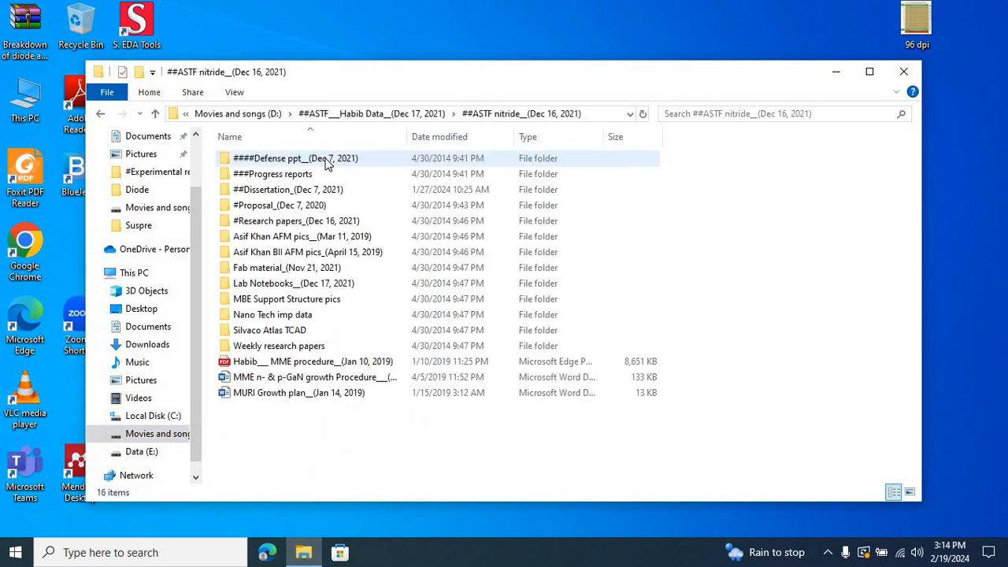
pyautogui.doubleClick(299, 175)
pyautogui.doubleClick(299, 162)
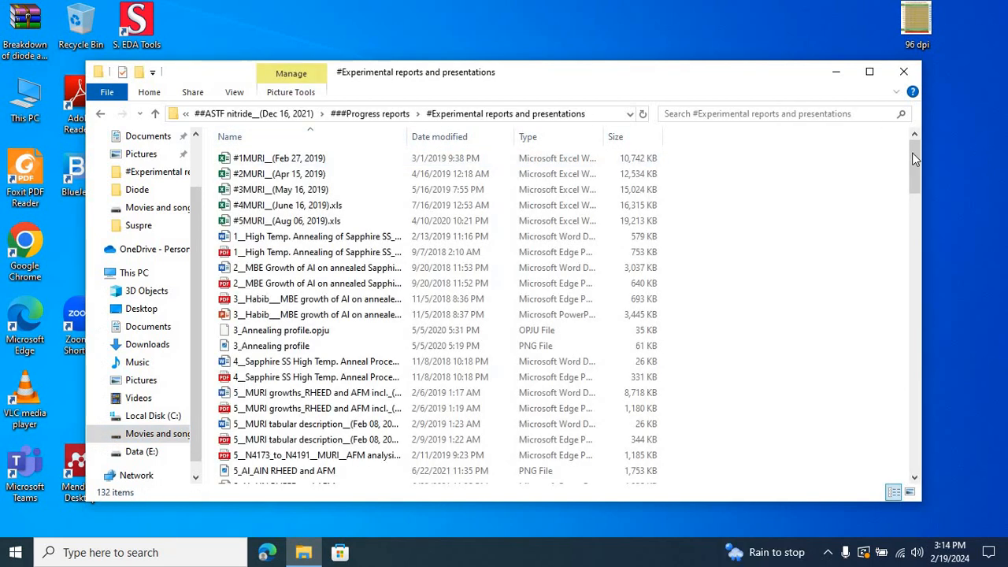
pyautogui.moveTo(919, 187); pyautogui.dragTo(916, 351)
pyautogui.doubleClick(296, 309)
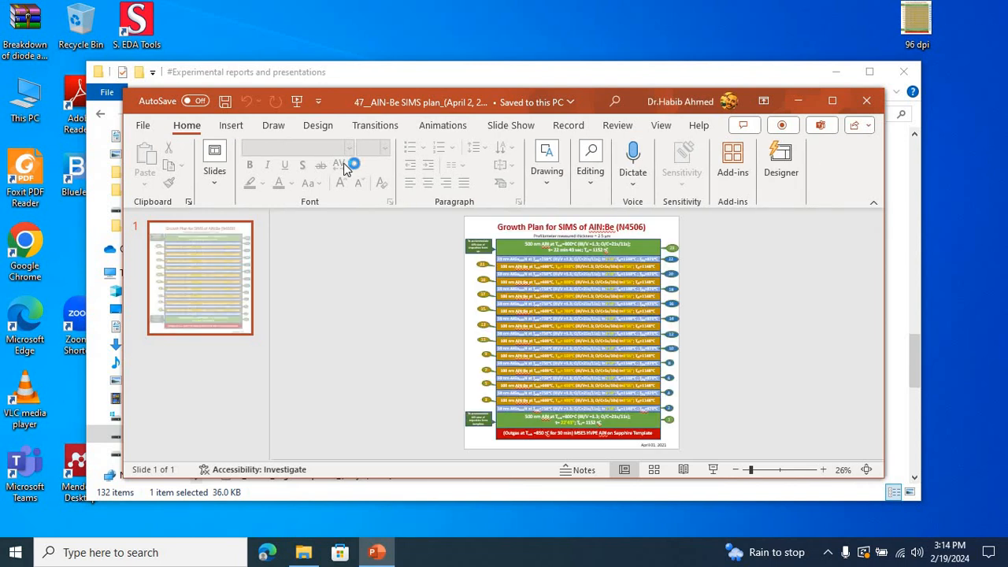
# Step: Export only the current slide to the Desktop as a PNG file named 600 dpi
pyautogui.click(144, 126)
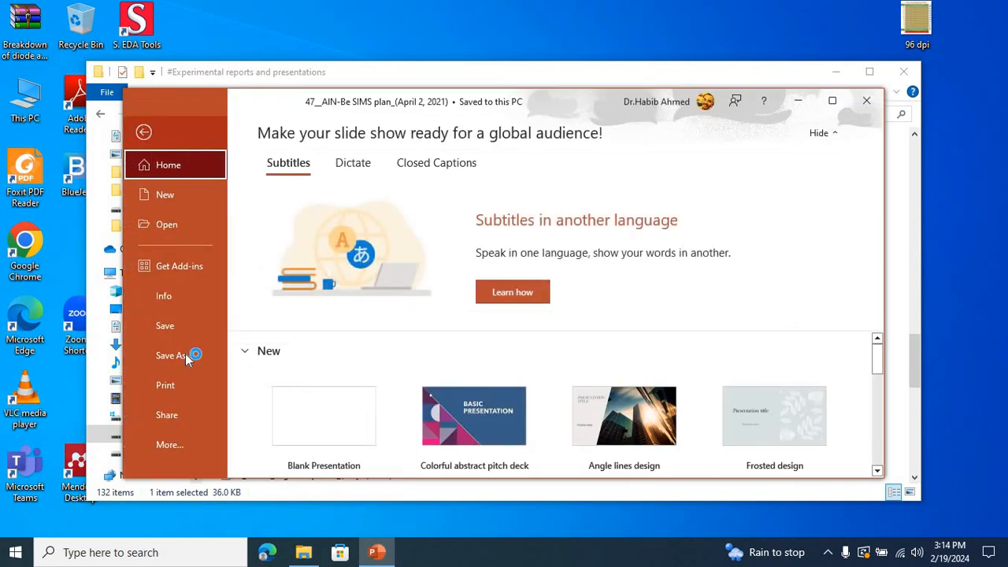
pyautogui.click(189, 359)
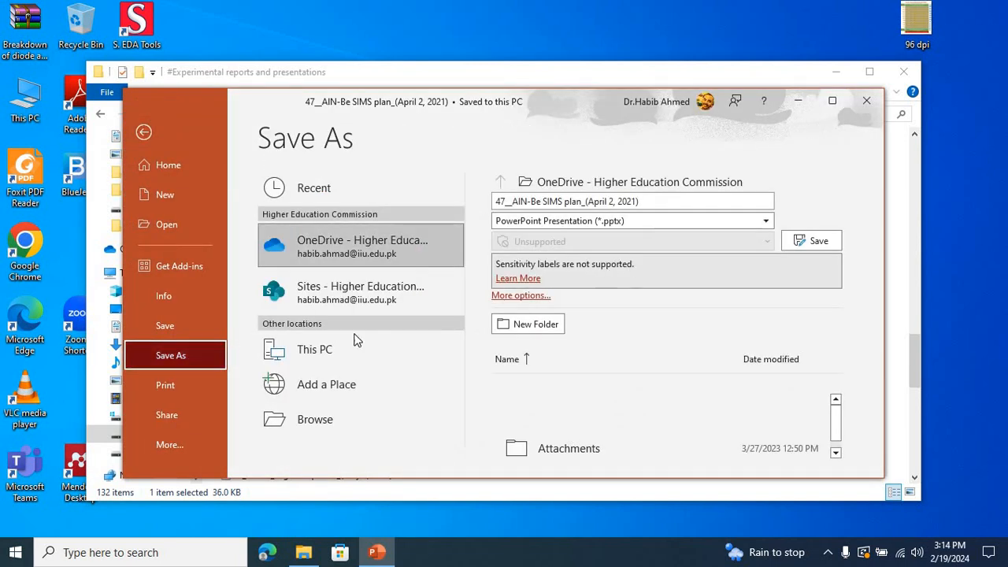
pyautogui.click(671, 223)
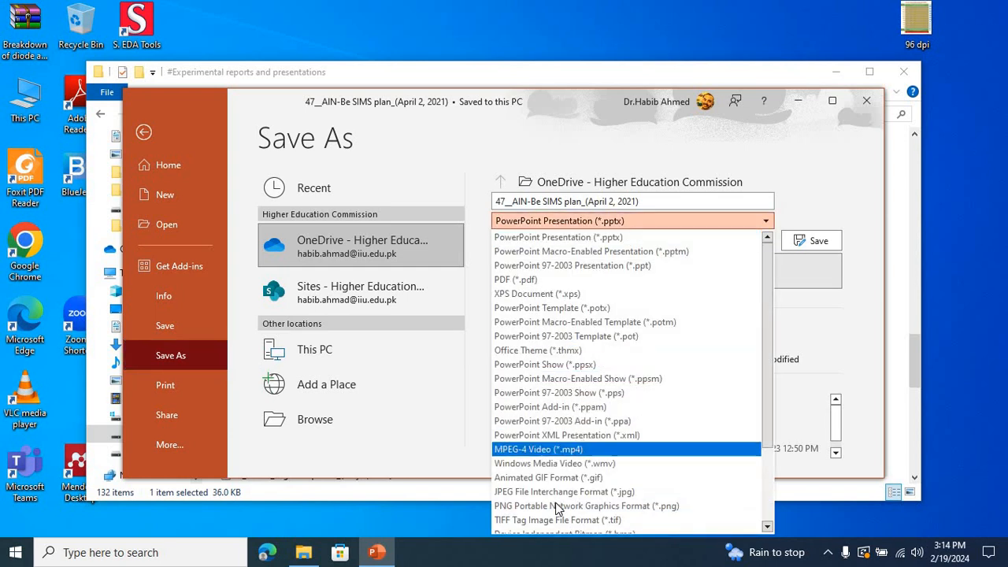
pyautogui.click(587, 506)
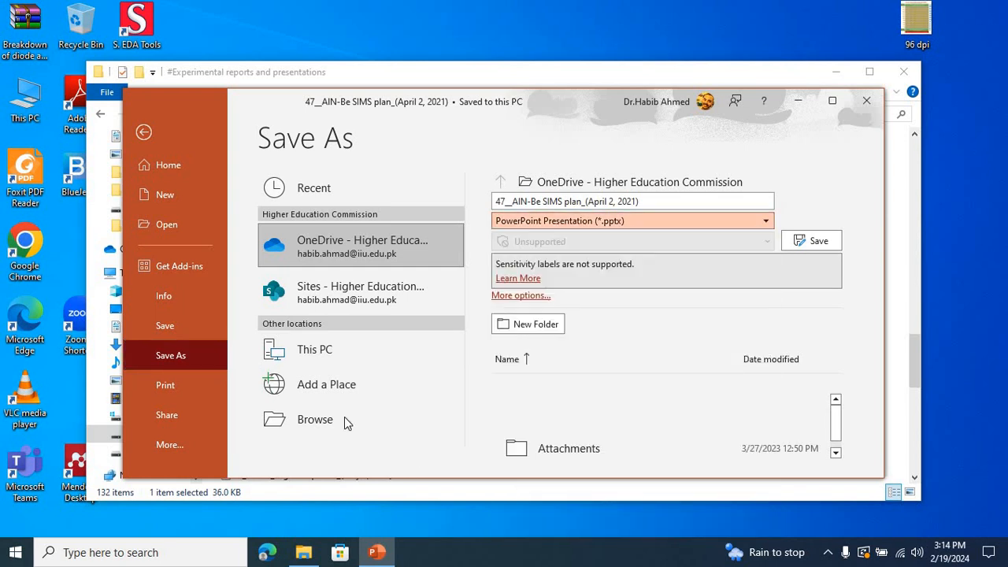
pyautogui.click(300, 420)
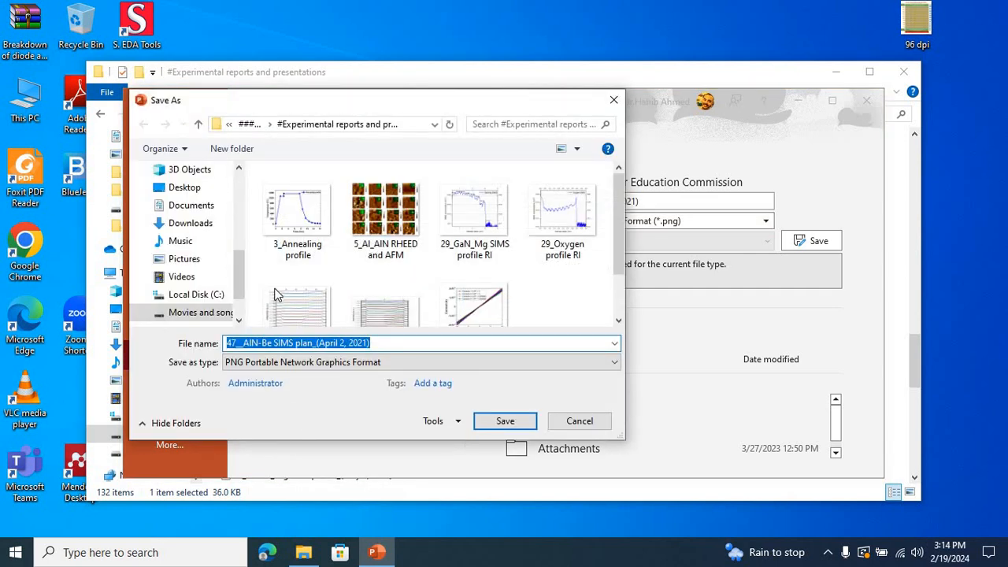
pyautogui.click(195, 189)
pyautogui.click(389, 342)
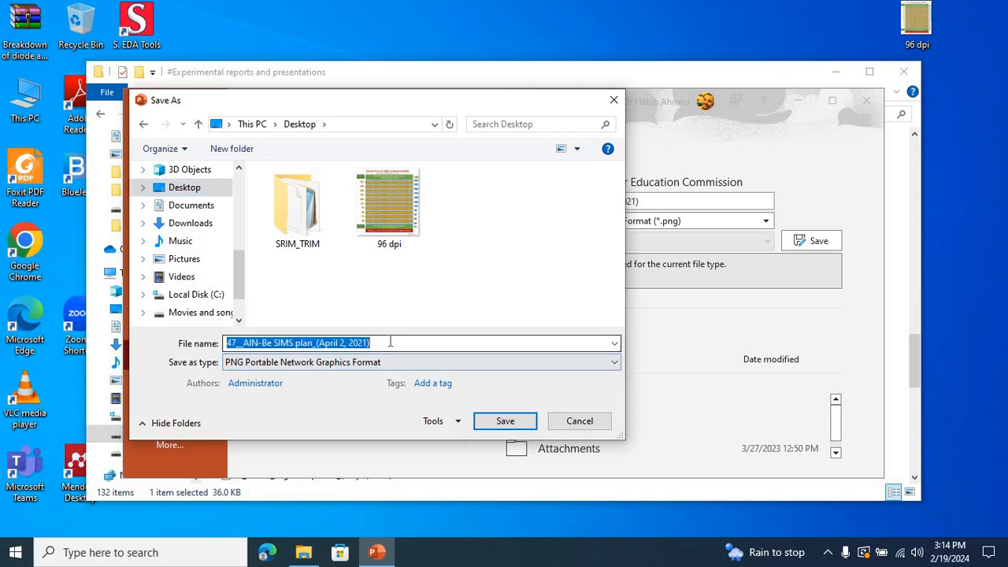
pyautogui.write('600 dpi')
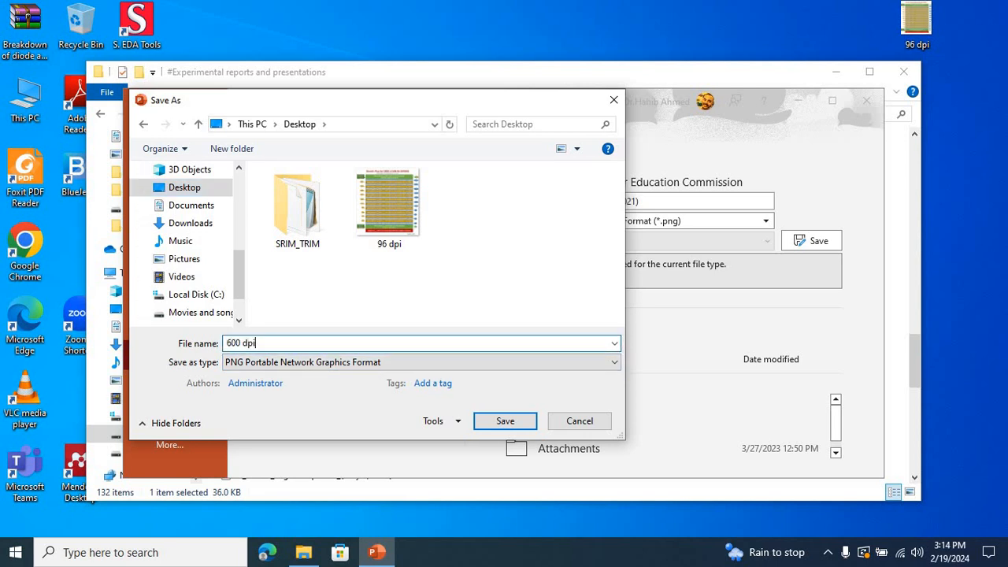
pyautogui.click(510, 421)
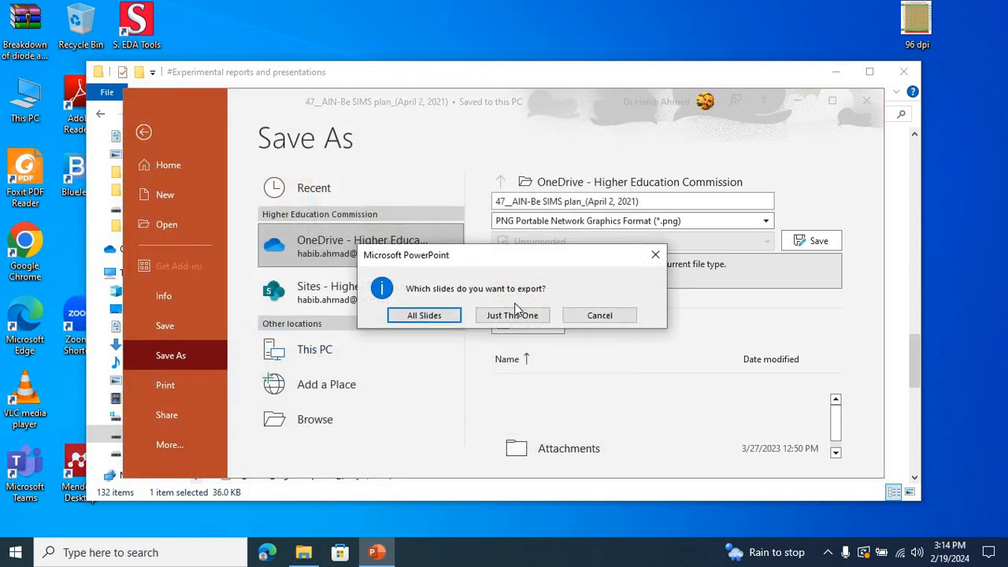
pyautogui.click(513, 316)
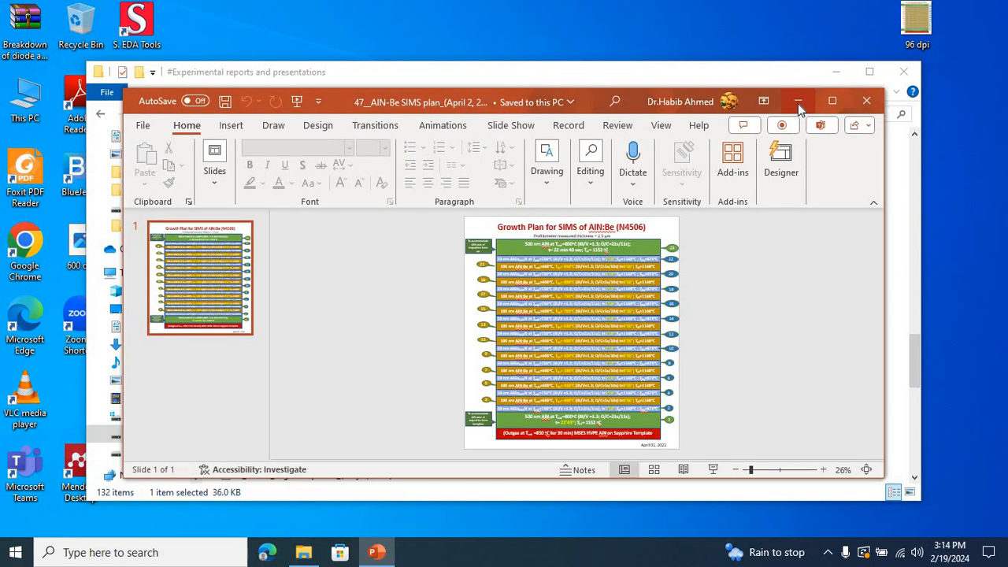
# Step: Minimize the open windows and move the 600 dpi image next to the 96 dpi image in the desktop's upper corner
pyautogui.click(797, 103)
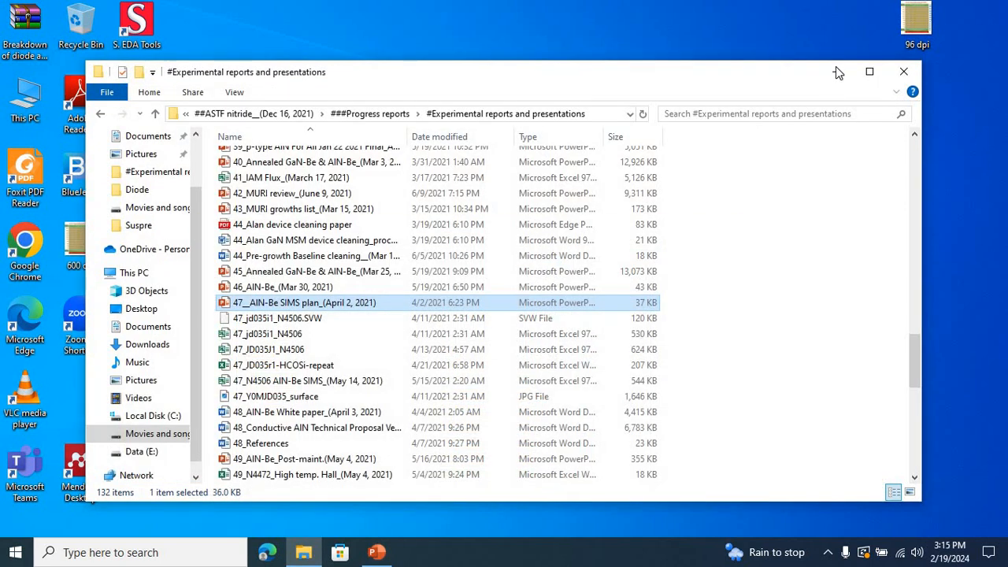
pyautogui.click(836, 70)
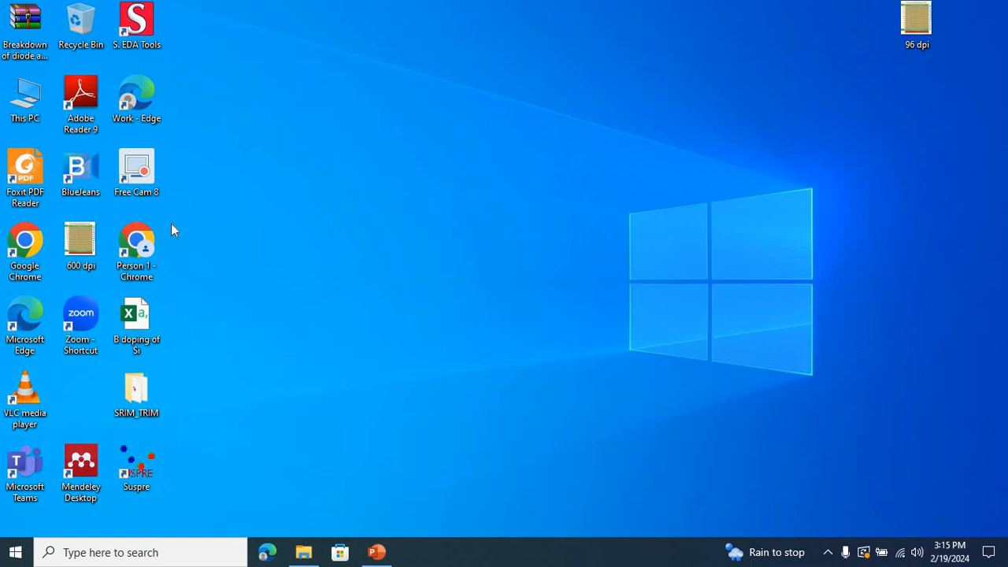
pyautogui.moveTo(79, 253); pyautogui.dragTo(930, 93)
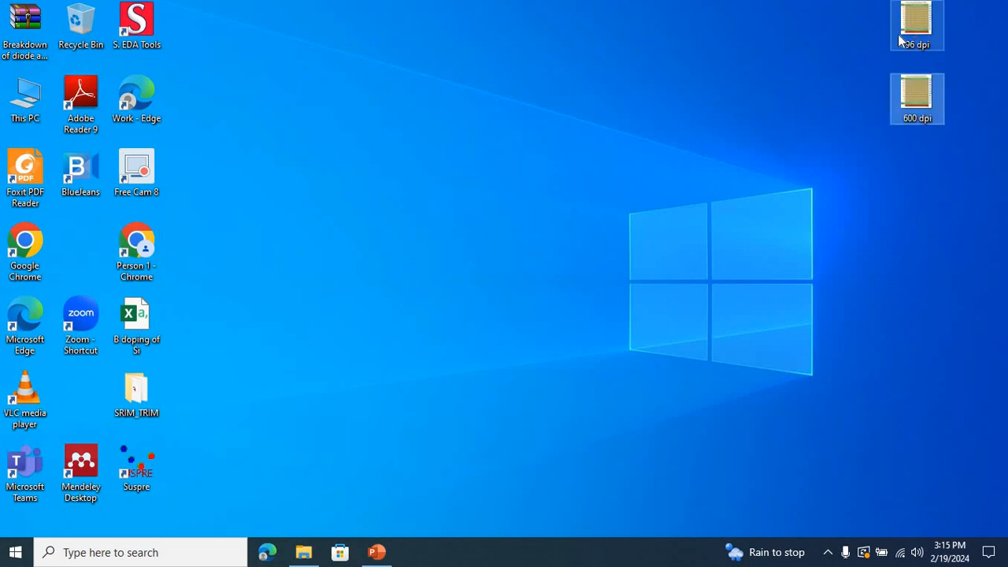
pyautogui.click(914, 27)
pyautogui.moveTo(782, 57); pyautogui.dragTo(787, 55)
pyautogui.moveTo(914, 93); pyautogui.dragTo(918, 29)
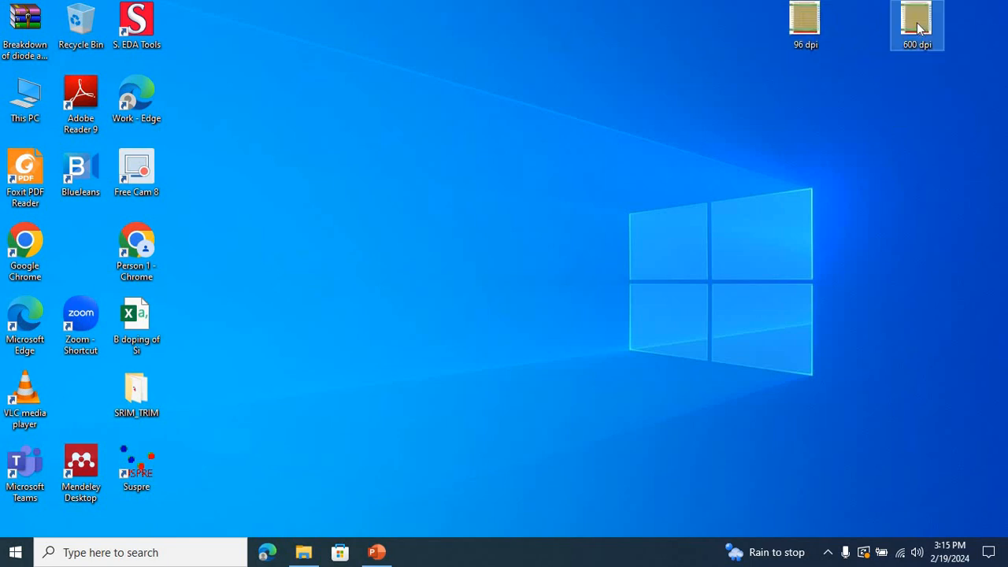
# Step: Inspect the file properties of the 96 dpi image, including its size and detailed pixel dimensions
pyautogui.rightClick(809, 19)
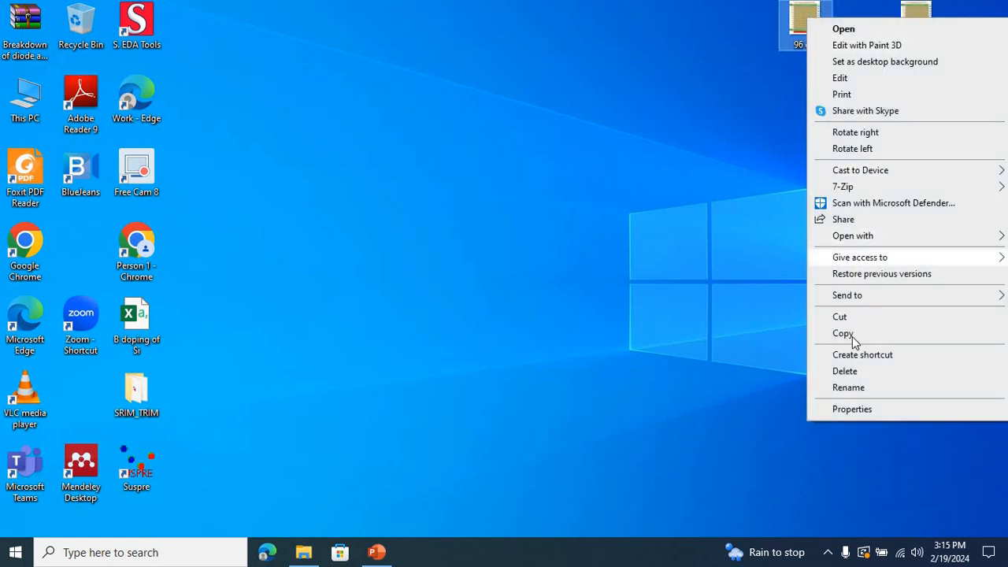
pyautogui.click(853, 410)
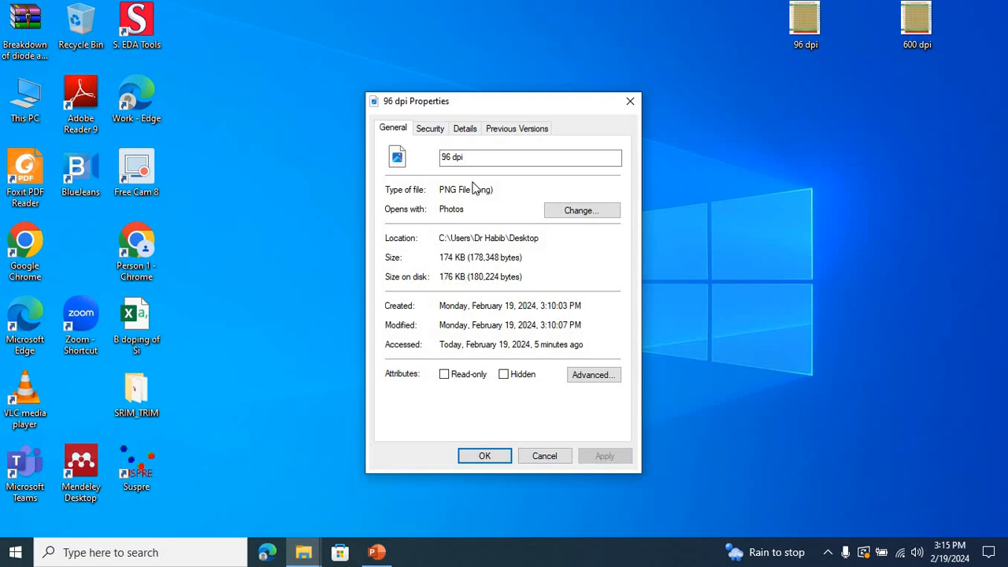
pyautogui.click(468, 127)
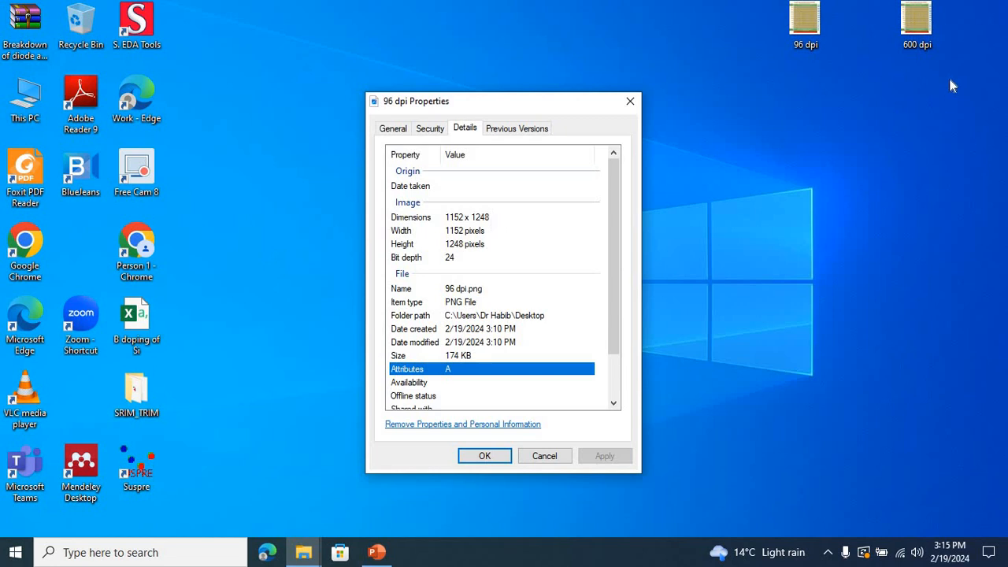
# Step: Inspect the size and pixel dimensions in the 600 dpi image's file properties, and close both properties windows
pyautogui.rightClick(926, 27)
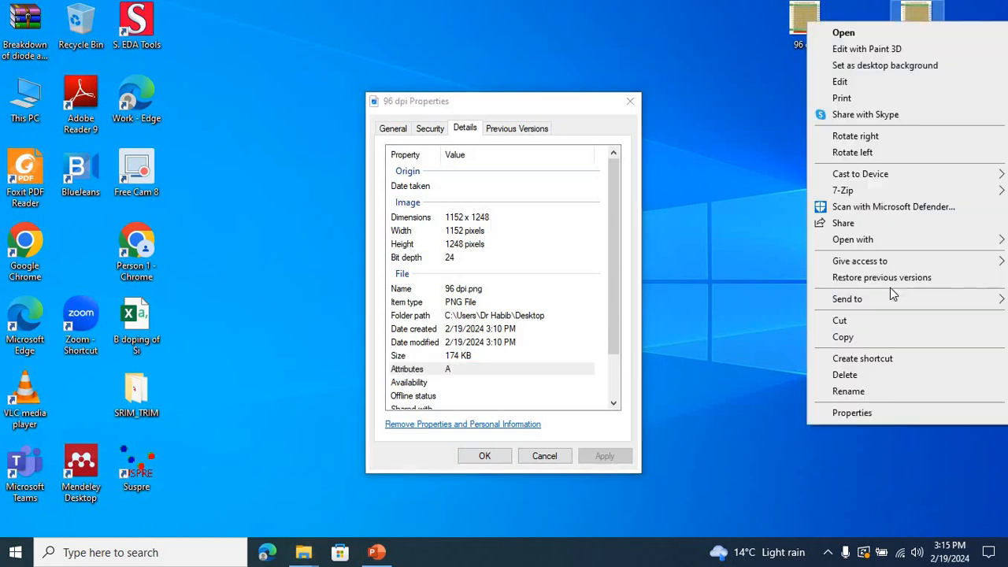
pyautogui.click(852, 413)
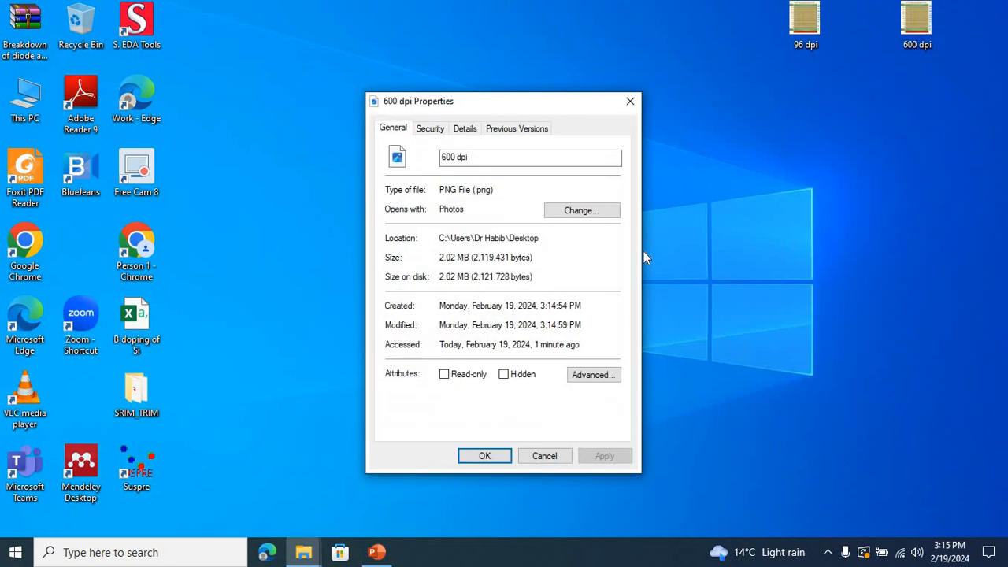
pyautogui.click(461, 130)
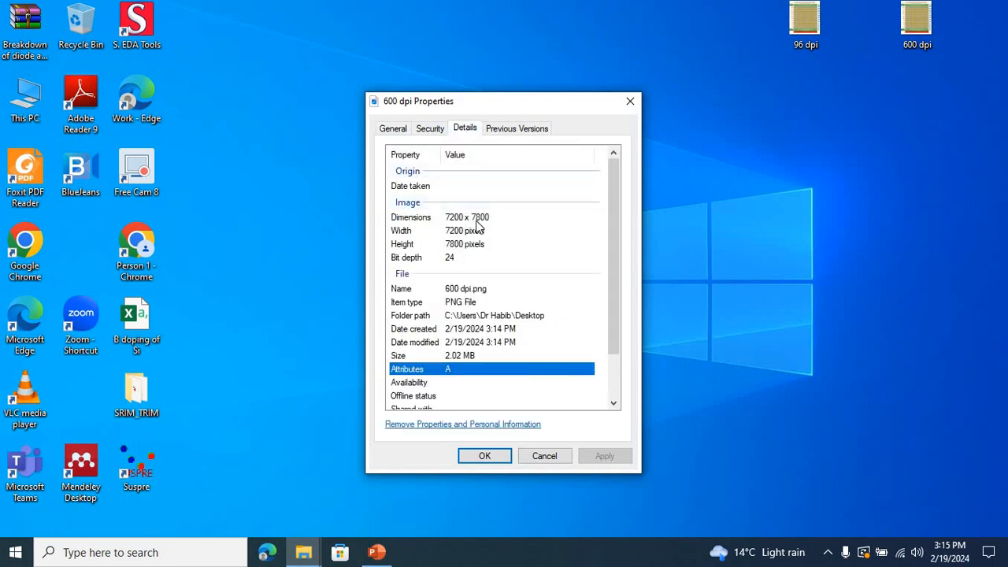
pyautogui.click(630, 102)
pyautogui.click(630, 101)
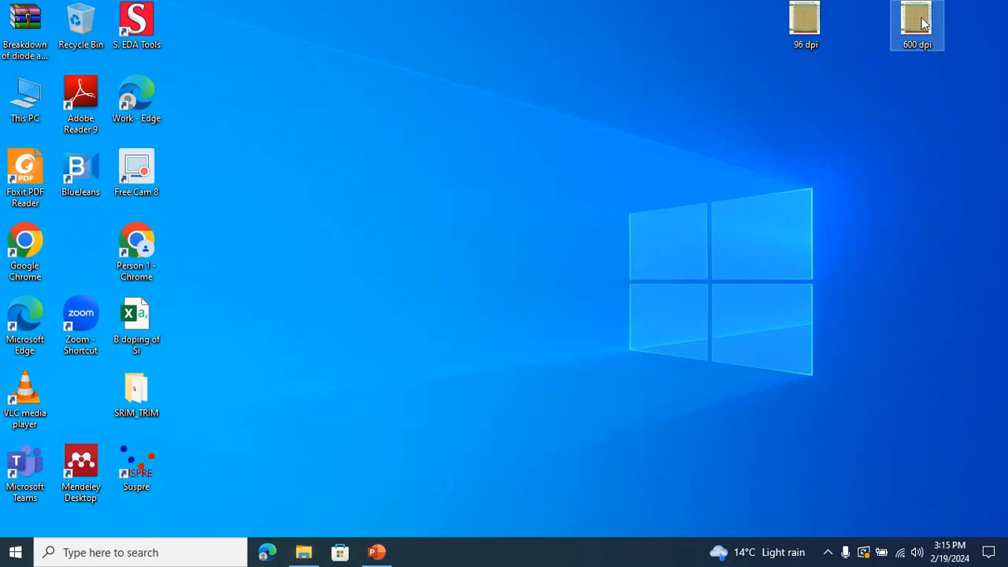
# Step: Open the 600 dpi image in Paint, check its resolution in the image properties, and close Paint
pyautogui.rightClick(923, 24)
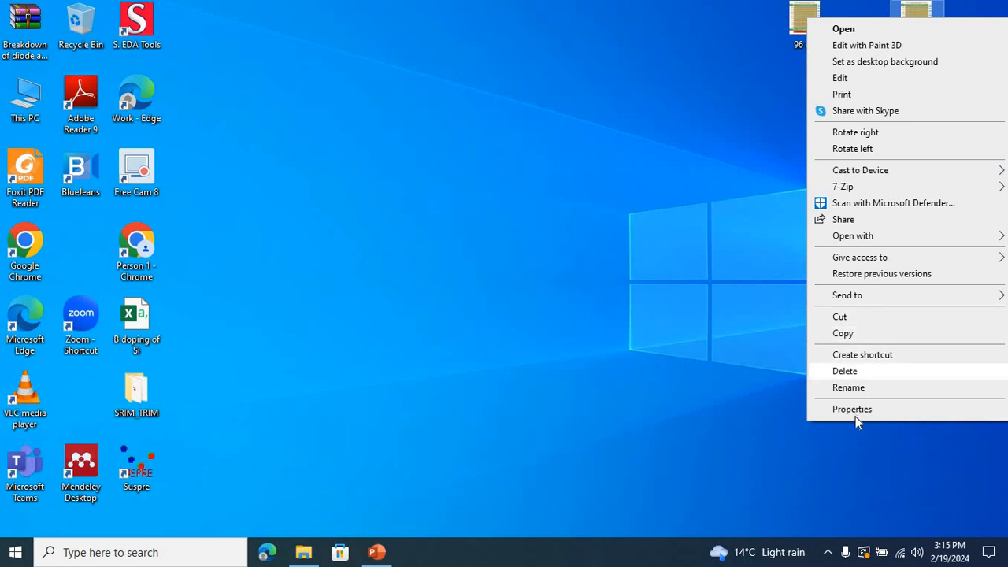
pyautogui.moveTo(875, 238)
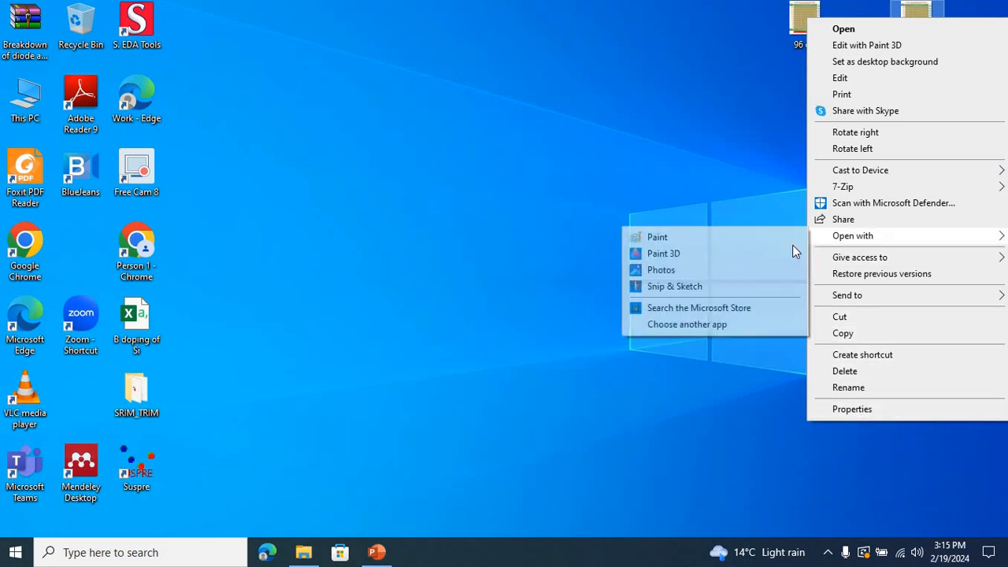
pyautogui.click(712, 239)
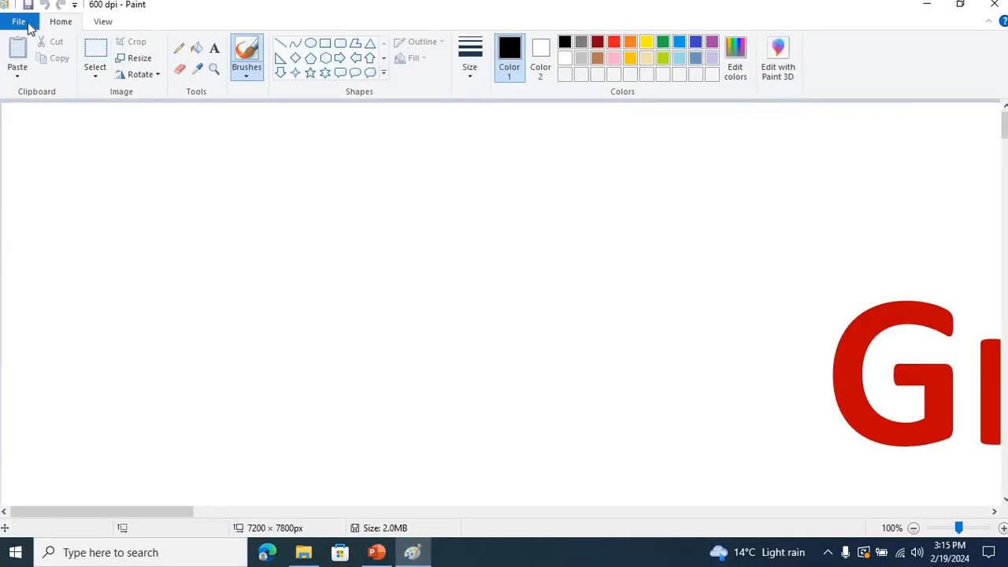
pyautogui.click(27, 25)
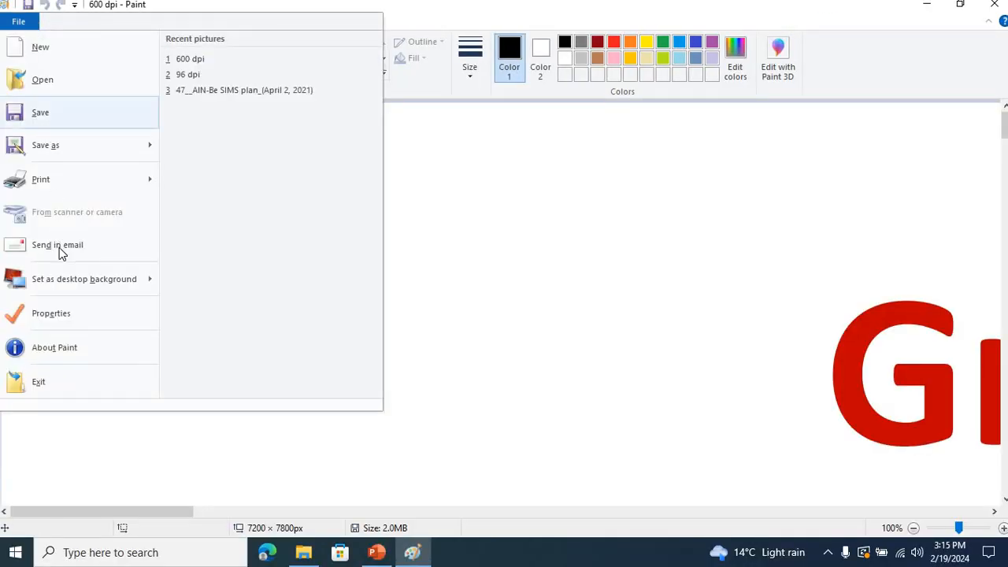
pyautogui.click(52, 313)
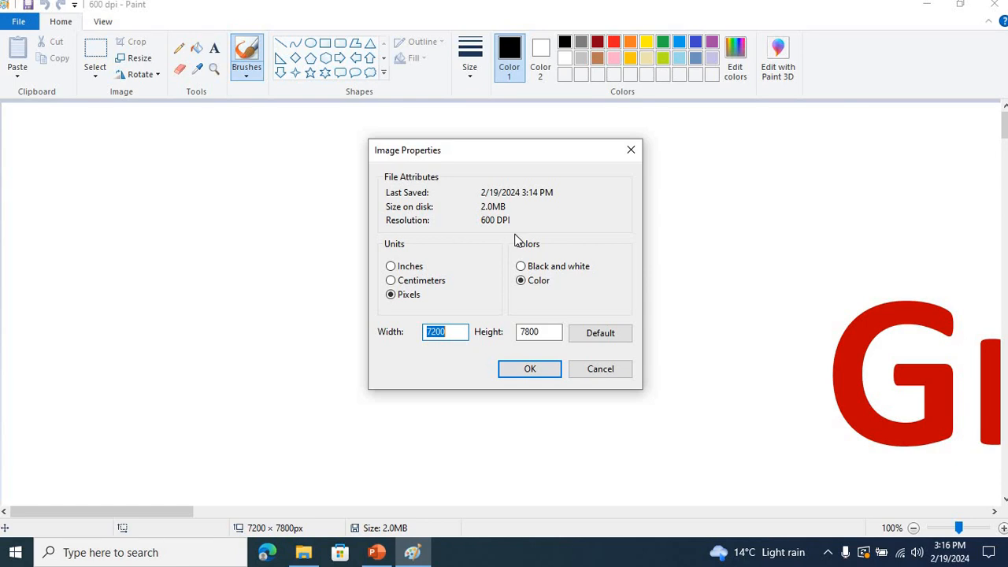
pyautogui.click(631, 150)
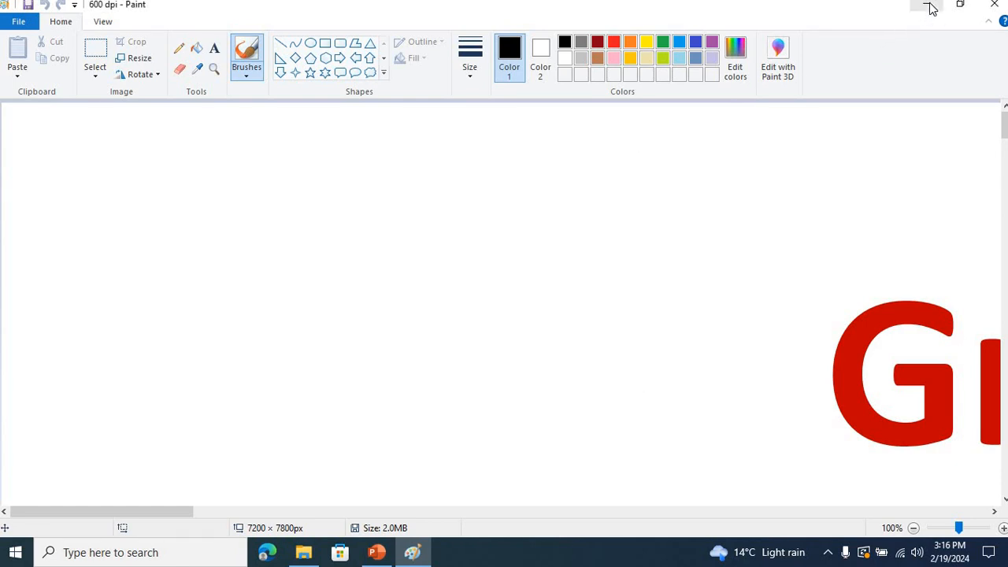
pyautogui.click(994, 5)
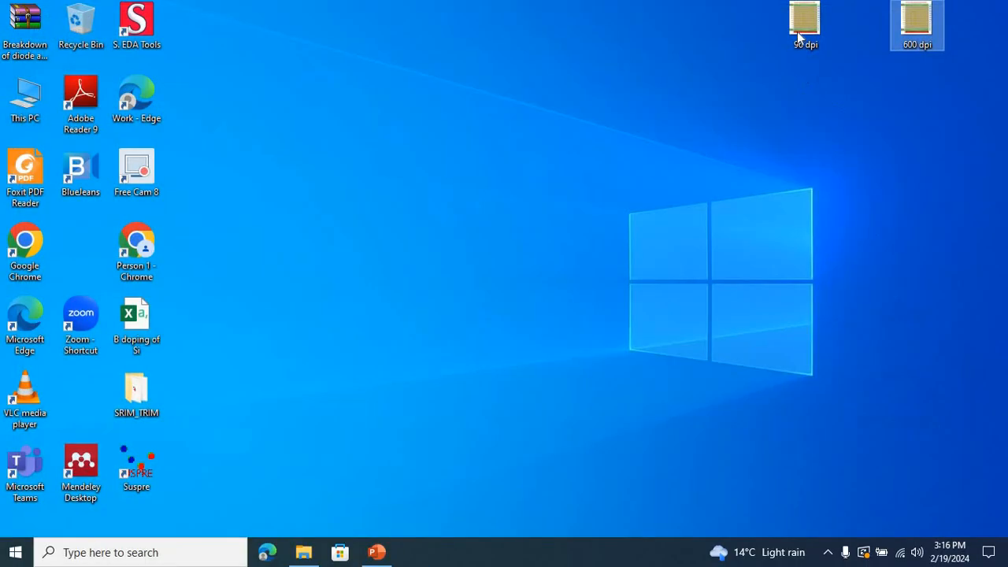
# Step: Open the 96 dpi and 600 dpi images in Photos and arrange their windows side by side
pyautogui.doubleClick(797, 31)
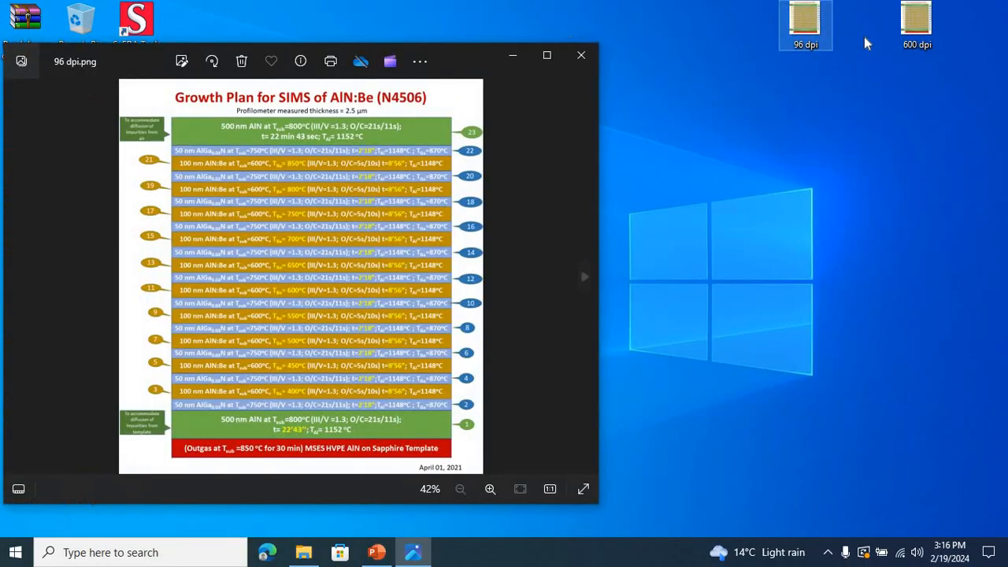
pyautogui.doubleClick(918, 22)
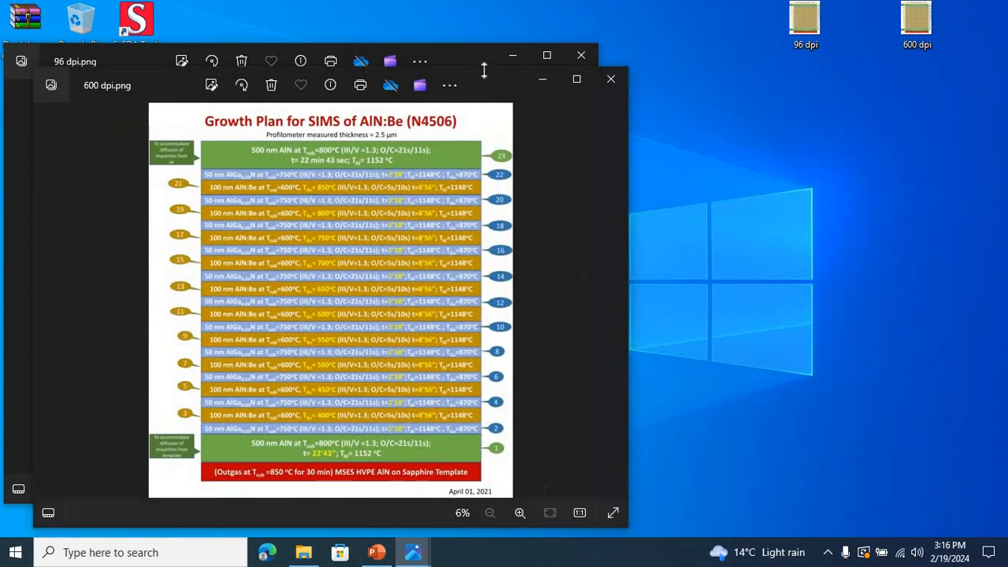
pyautogui.moveTo(484, 72); pyautogui.dragTo(1004, 63)
pyautogui.click(472, 79)
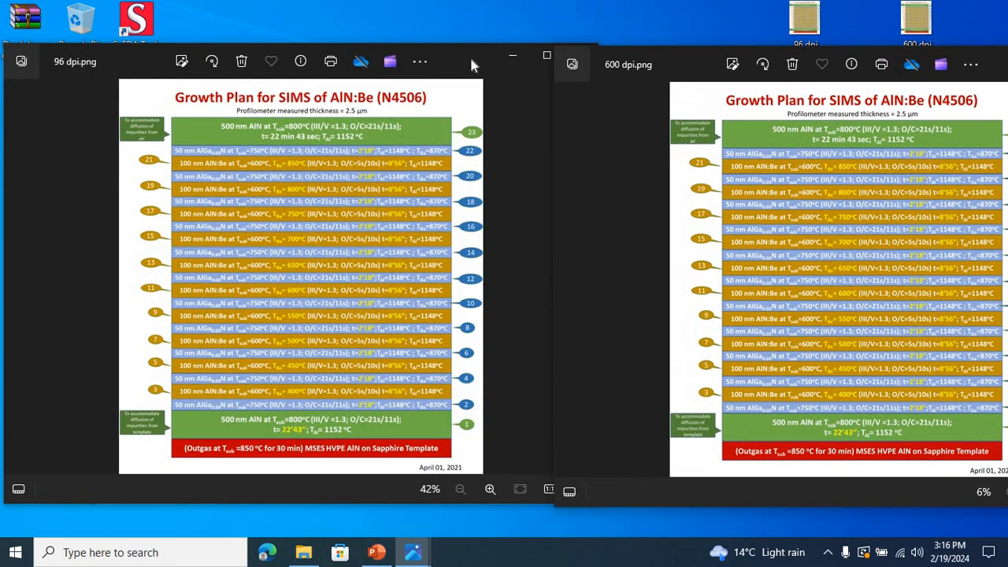
pyautogui.moveTo(464, 53); pyautogui.dragTo(423, 60)
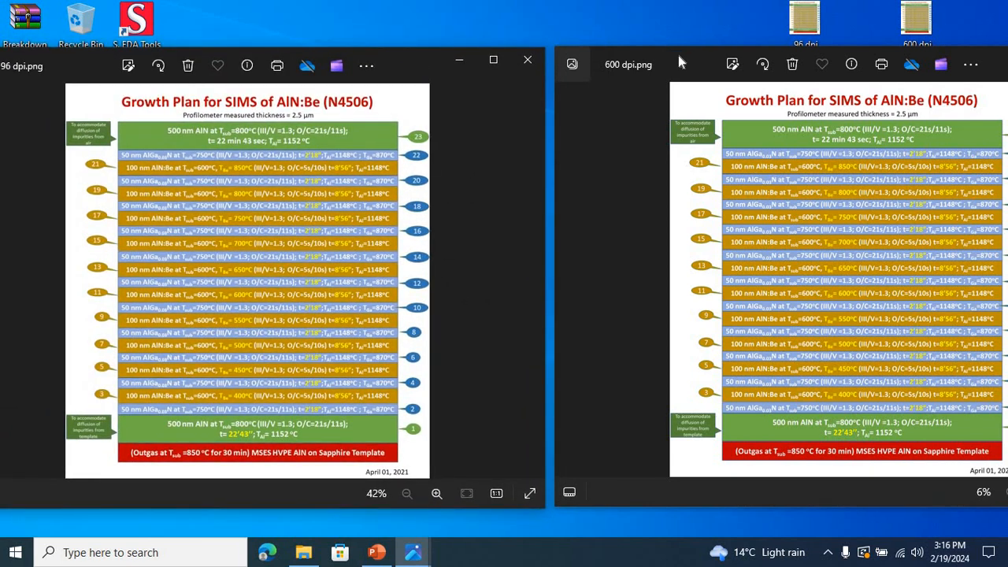
pyautogui.moveTo(678, 55); pyautogui.dragTo(665, 54)
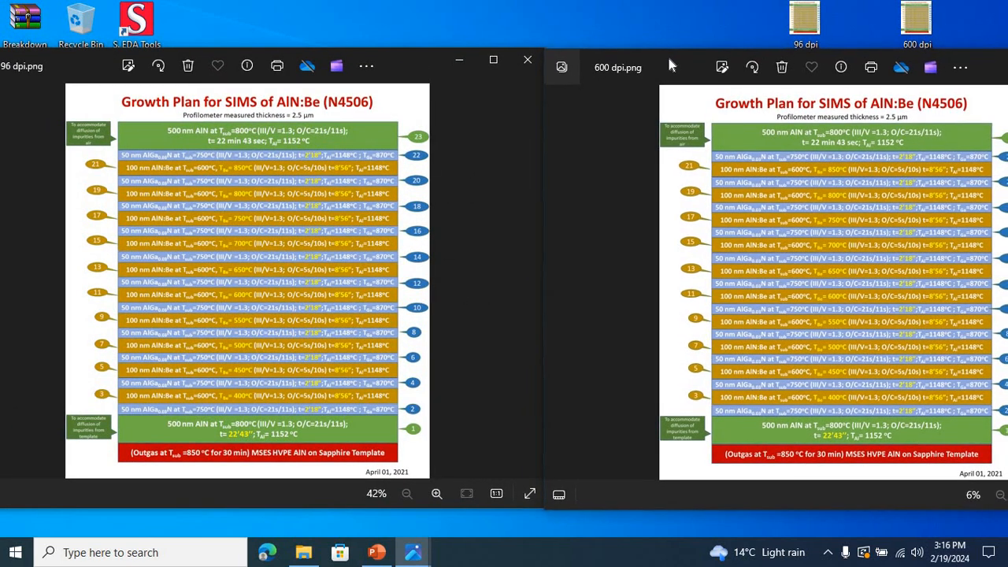
# Step: Zoom the 96 dpi image to about 379% to examine the sharpness of its text
pyautogui.click(437, 494)
pyautogui.click(438, 494)
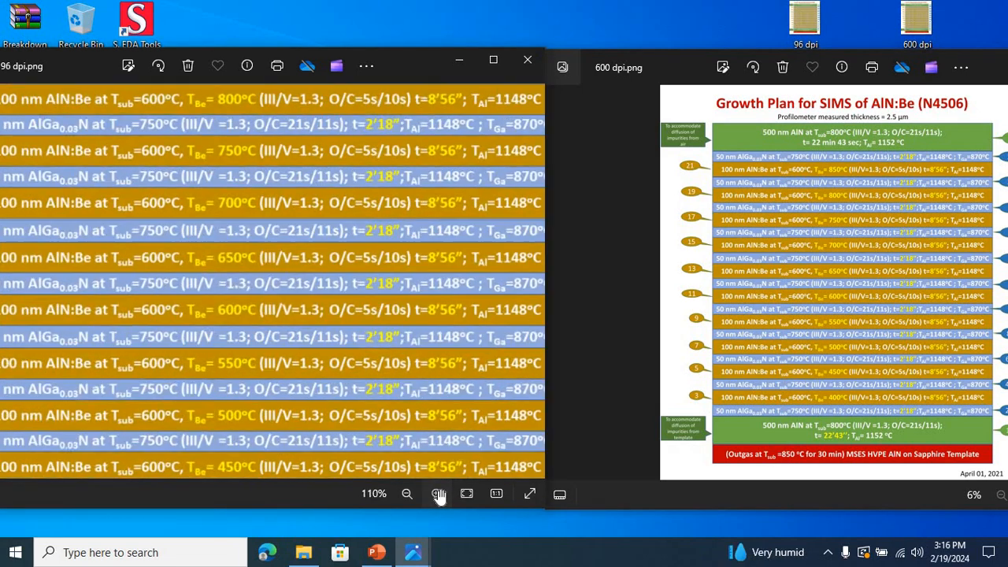
pyautogui.click(439, 494)
pyautogui.click(439, 494)
pyautogui.click(439, 494)
pyautogui.click(439, 494)
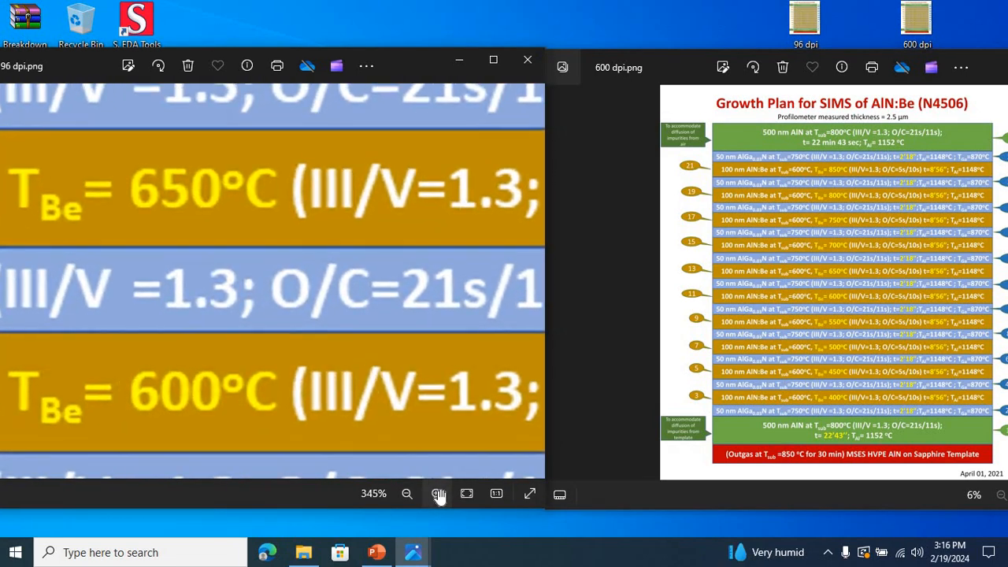
pyautogui.click(439, 494)
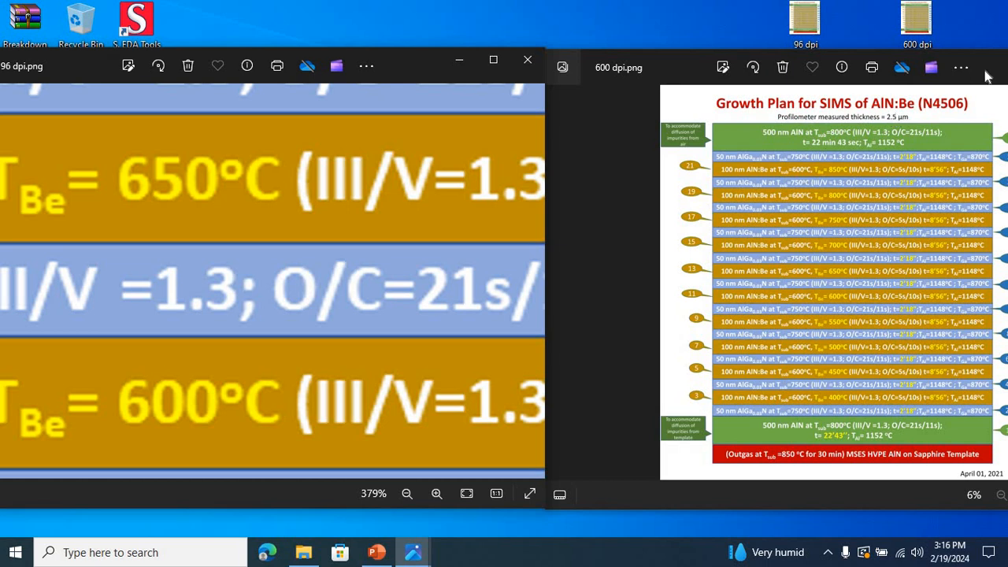
# Step: Zoom the 600 dpi image to about 194% to examine the sharpness of its text
pyautogui.moveTo(956, 71); pyautogui.dragTo(897, 72)
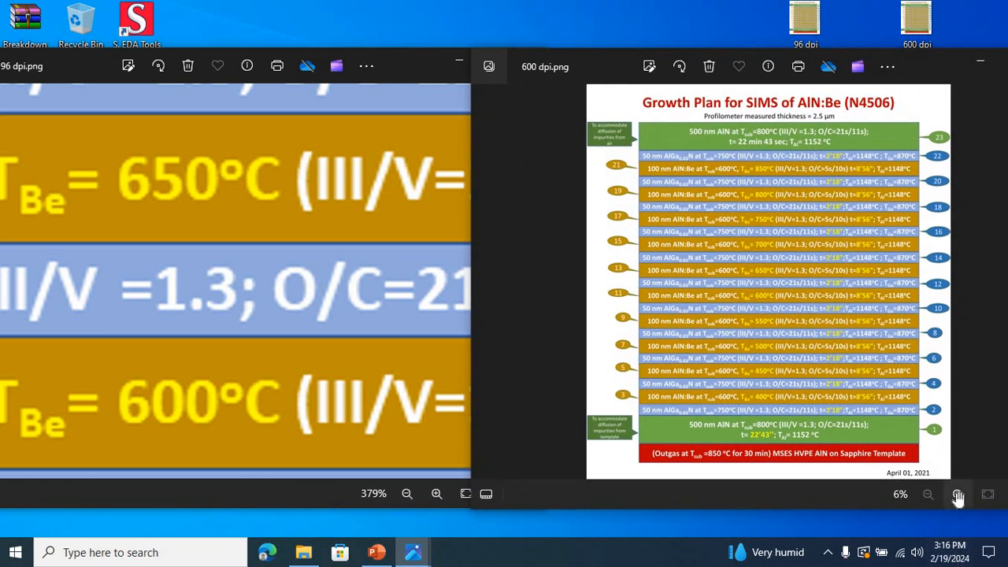
pyautogui.click(957, 495)
pyautogui.click(958, 494)
pyautogui.click(958, 495)
pyautogui.click(958, 494)
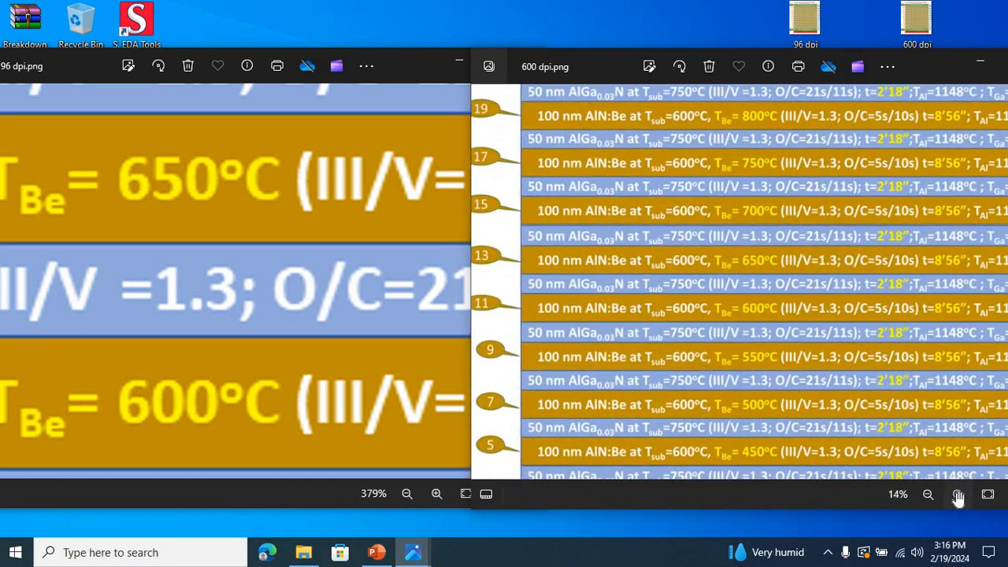
pyautogui.click(958, 494)
pyautogui.click(958, 494)
pyautogui.click(958, 494)
pyautogui.click(958, 495)
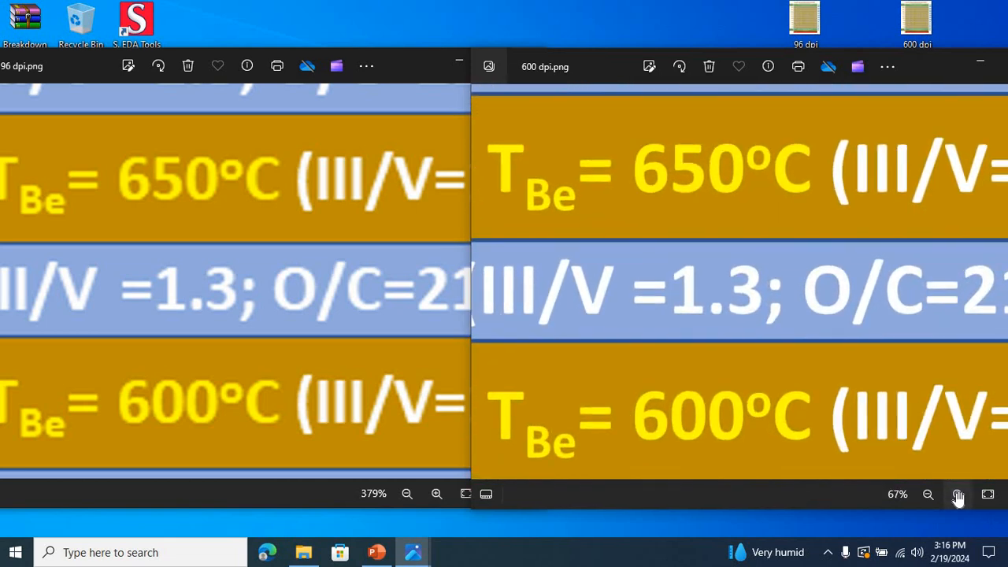
pyautogui.click(958, 495)
pyautogui.click(958, 494)
pyautogui.click(958, 494)
pyautogui.click(957, 495)
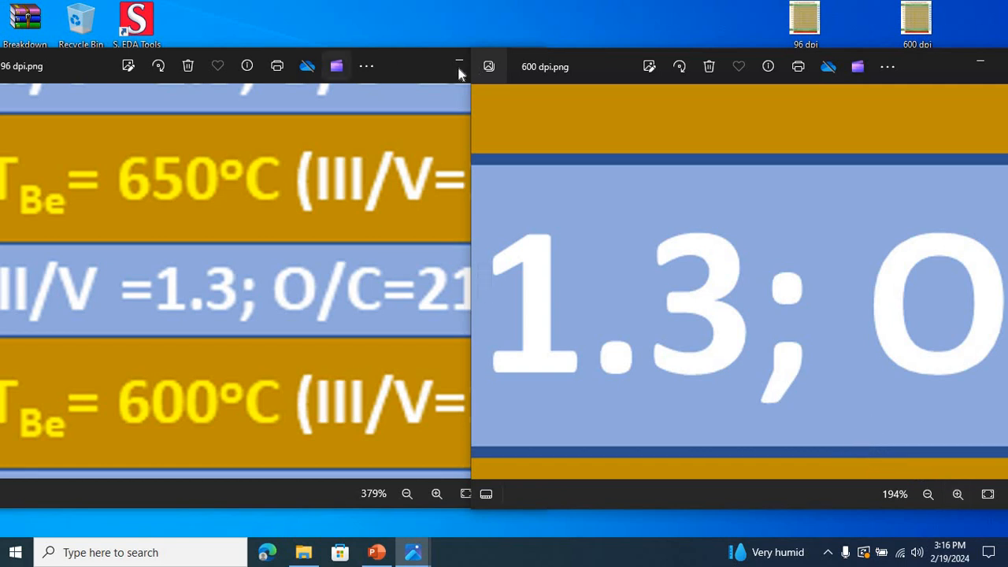
# Step: Zoom the 96 dpi image further to about 1191% so its text matches the size of the 600 dpi text
pyautogui.click(422, 61)
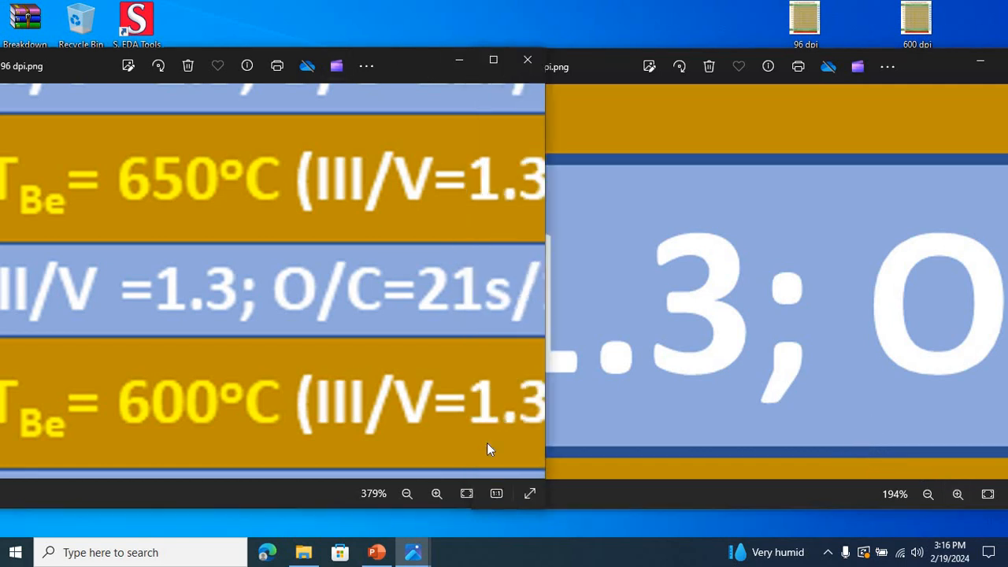
pyautogui.click(437, 494)
pyautogui.click(436, 494)
pyautogui.click(436, 493)
pyautogui.click(436, 494)
pyautogui.click(436, 494)
pyautogui.click(437, 493)
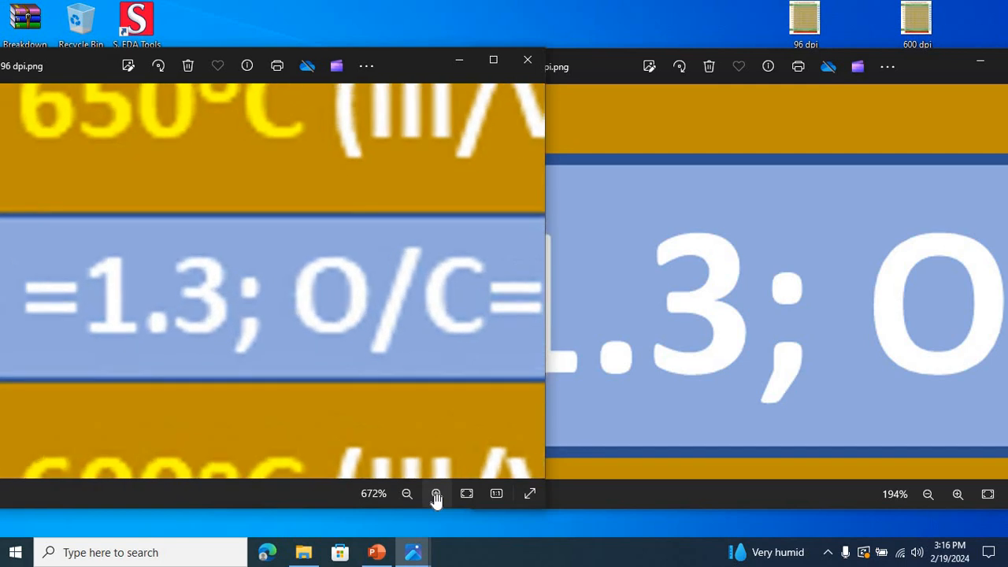
pyautogui.click(436, 494)
pyautogui.click(436, 493)
pyautogui.click(437, 494)
pyautogui.click(436, 493)
pyautogui.click(436, 493)
pyautogui.click(436, 494)
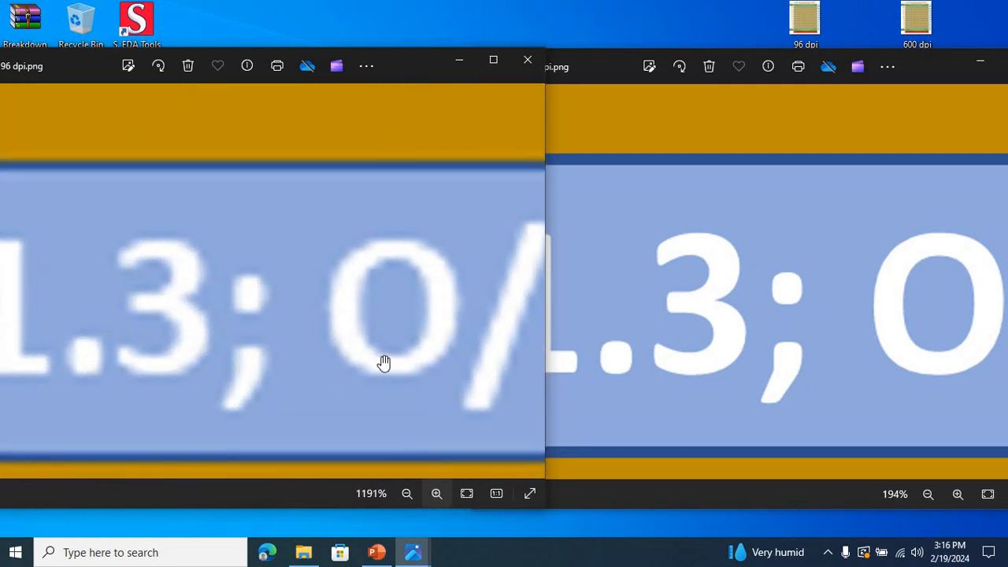
# Step: Bring the "1.3" text of the 96 dpi image into view beside the same text in the 600 dpi image to compare their edges
pyautogui.moveTo(326, 333); pyautogui.dragTo(574, 315)
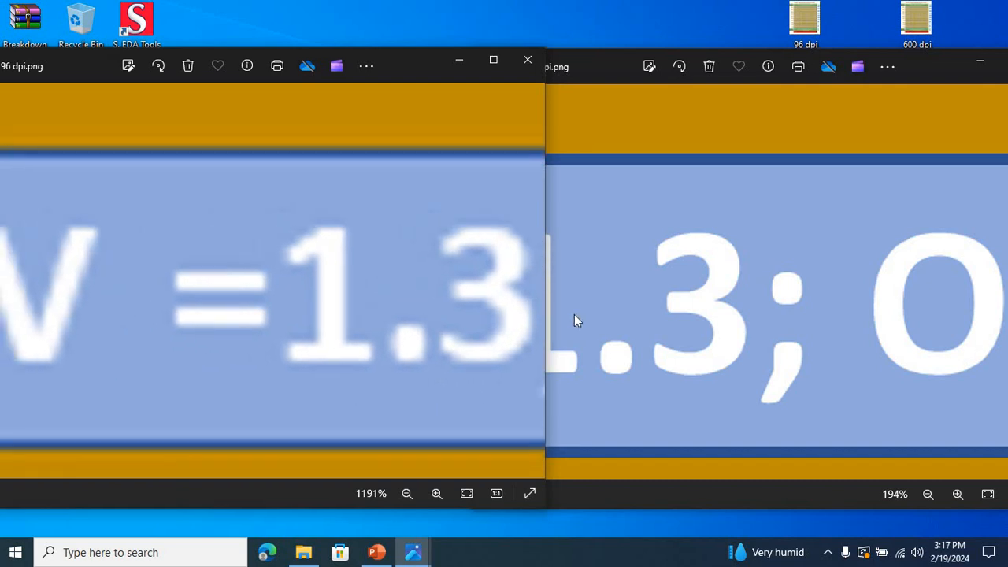
pyautogui.click(604, 356)
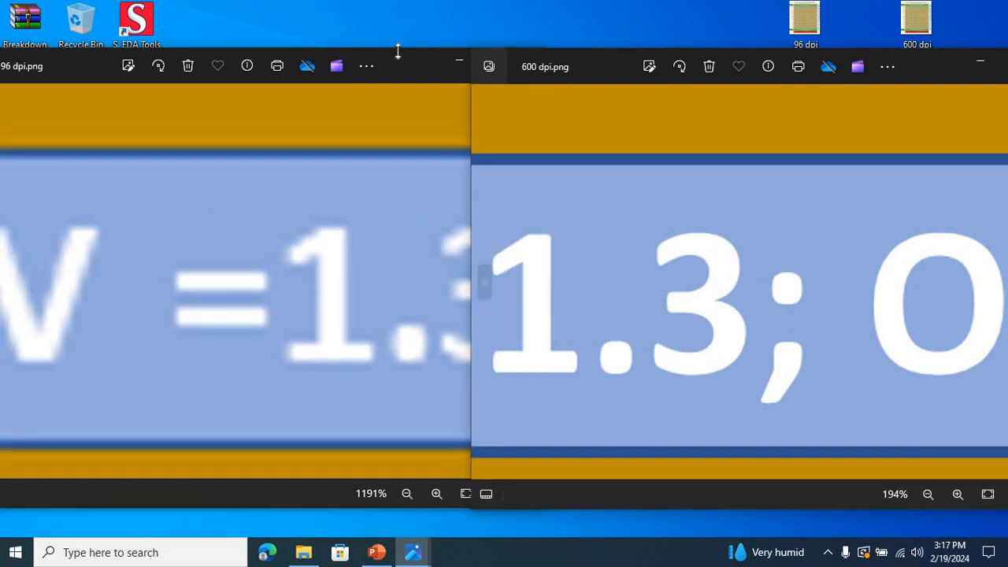
pyautogui.moveTo(373, 67); pyautogui.dragTo(330, 66)
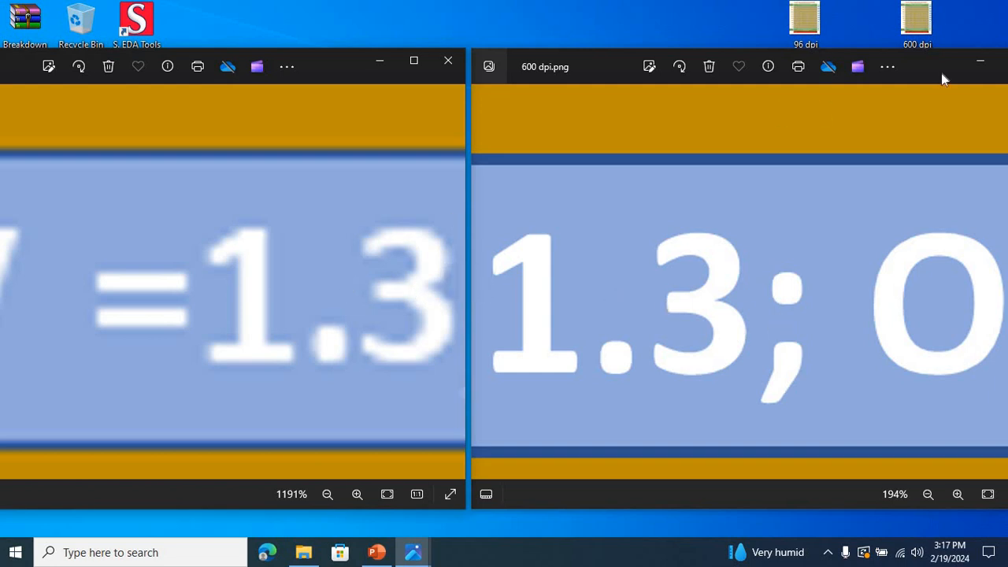
# Step: Maximize the 600 dpi image window to examine its text at full-screen size, and restore the window
pyautogui.moveTo(946, 66); pyautogui.dragTo(867, 71)
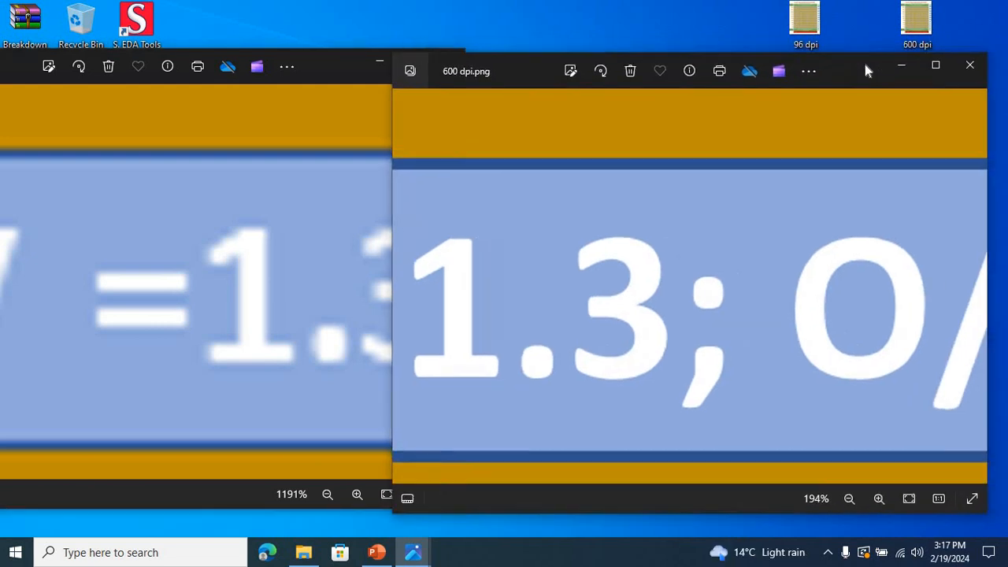
pyautogui.click(938, 69)
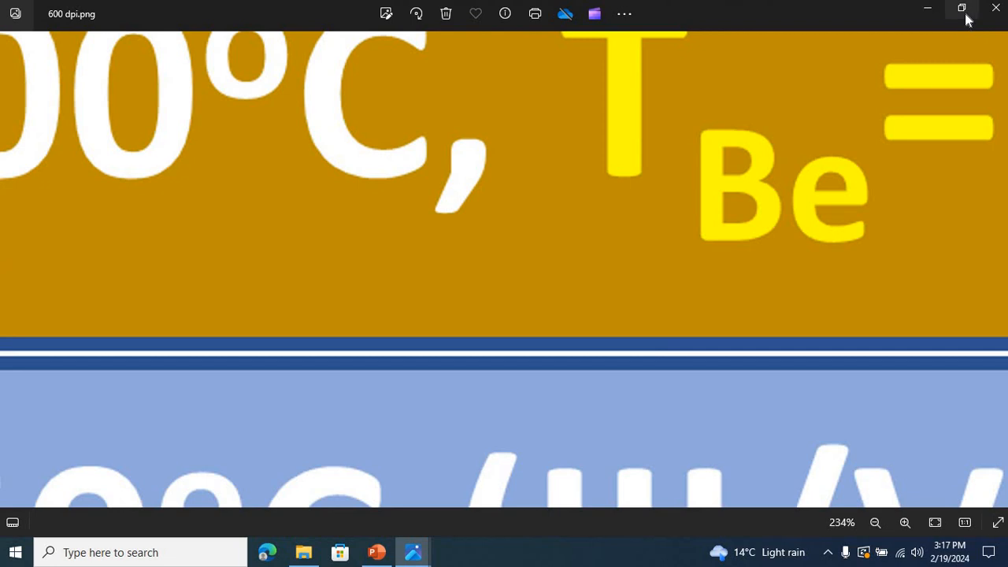
pyautogui.click(962, 9)
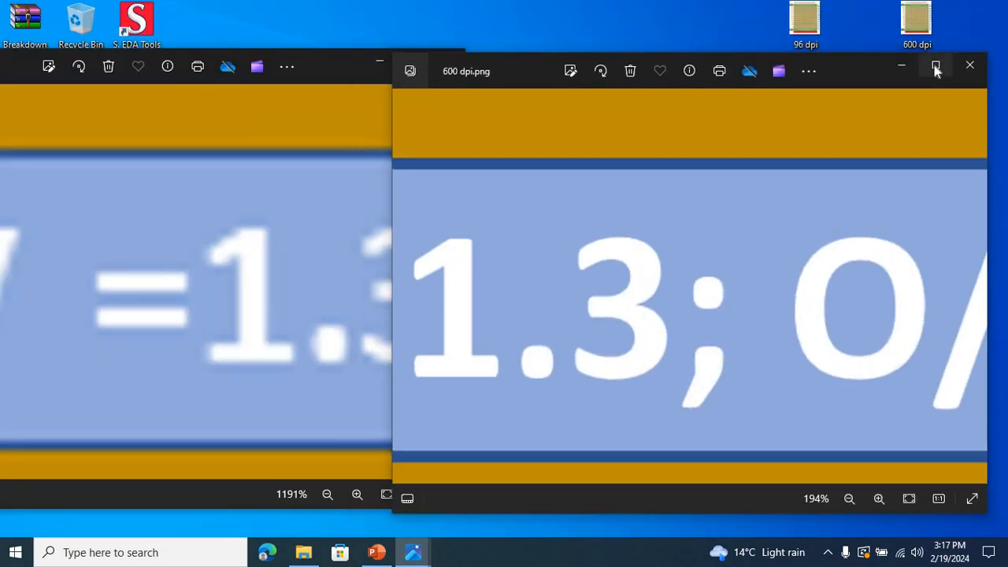